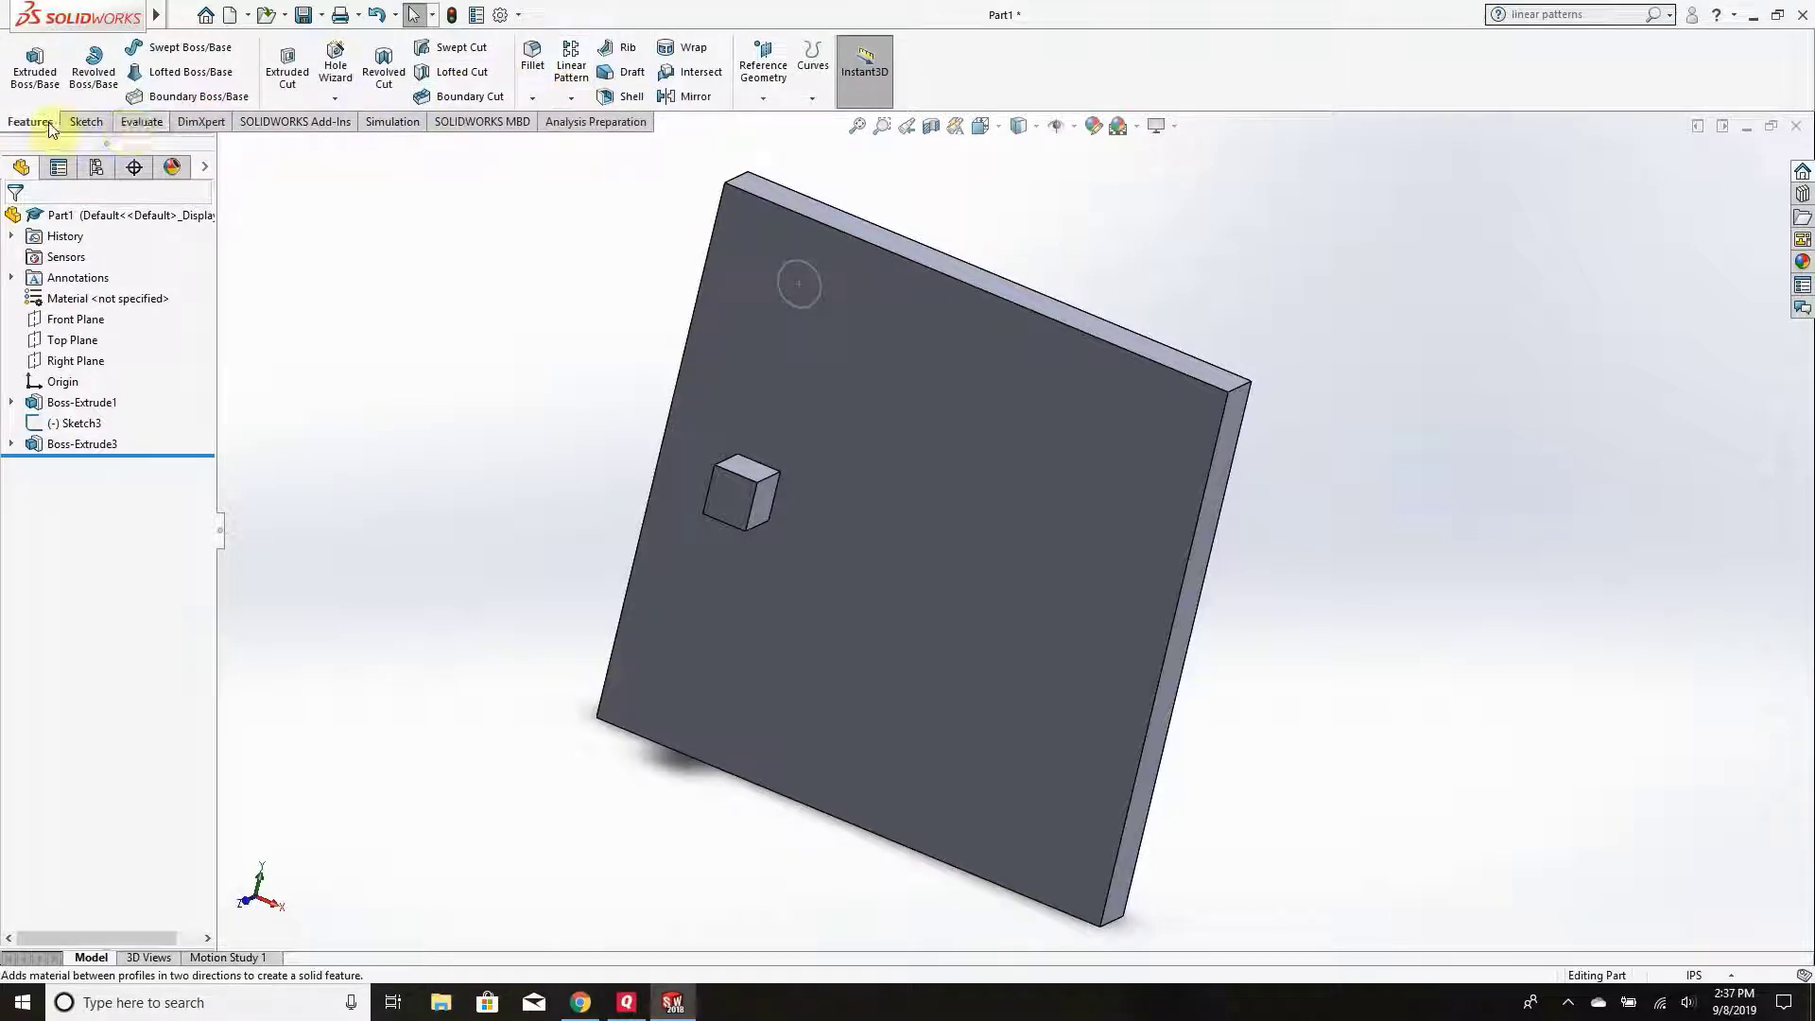
# Edit Sketch3 and start a linear sketch pattern of its circle along the X-axis with 3 instances spaced 1 in apart.
pyautogui.click(85, 123)
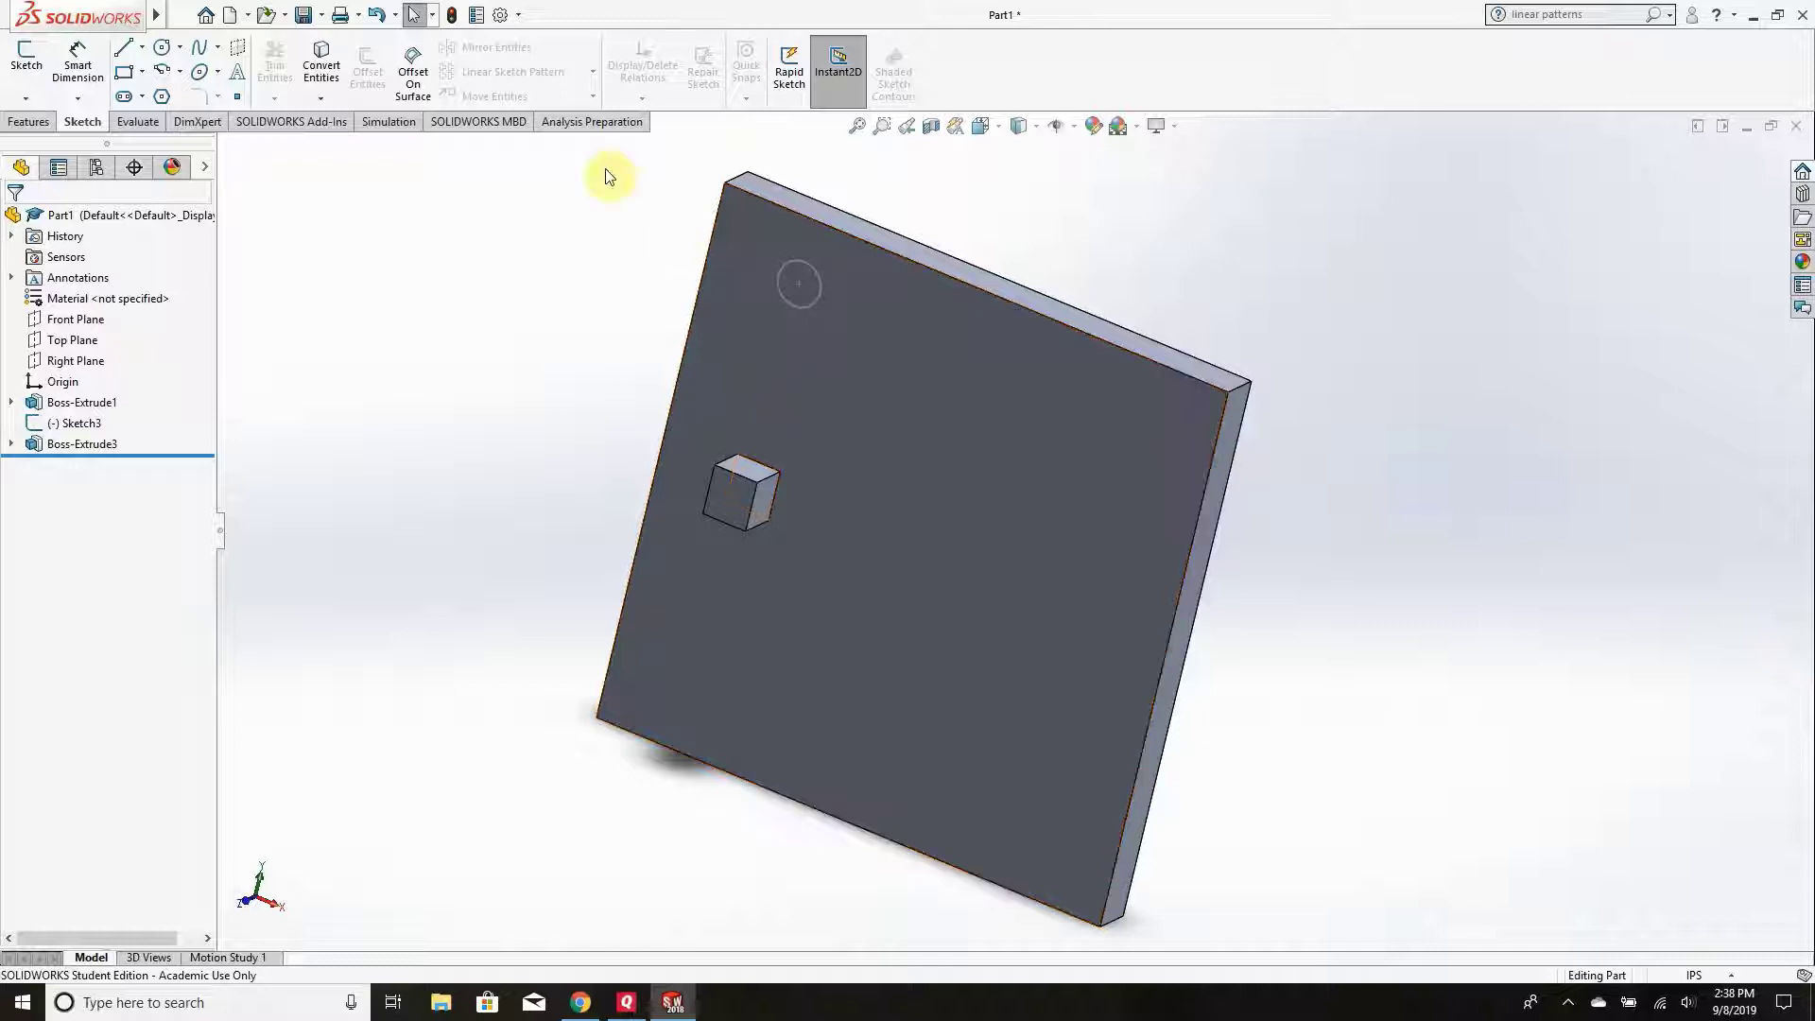
pyautogui.click(78, 422)
pyautogui.click(114, 377)
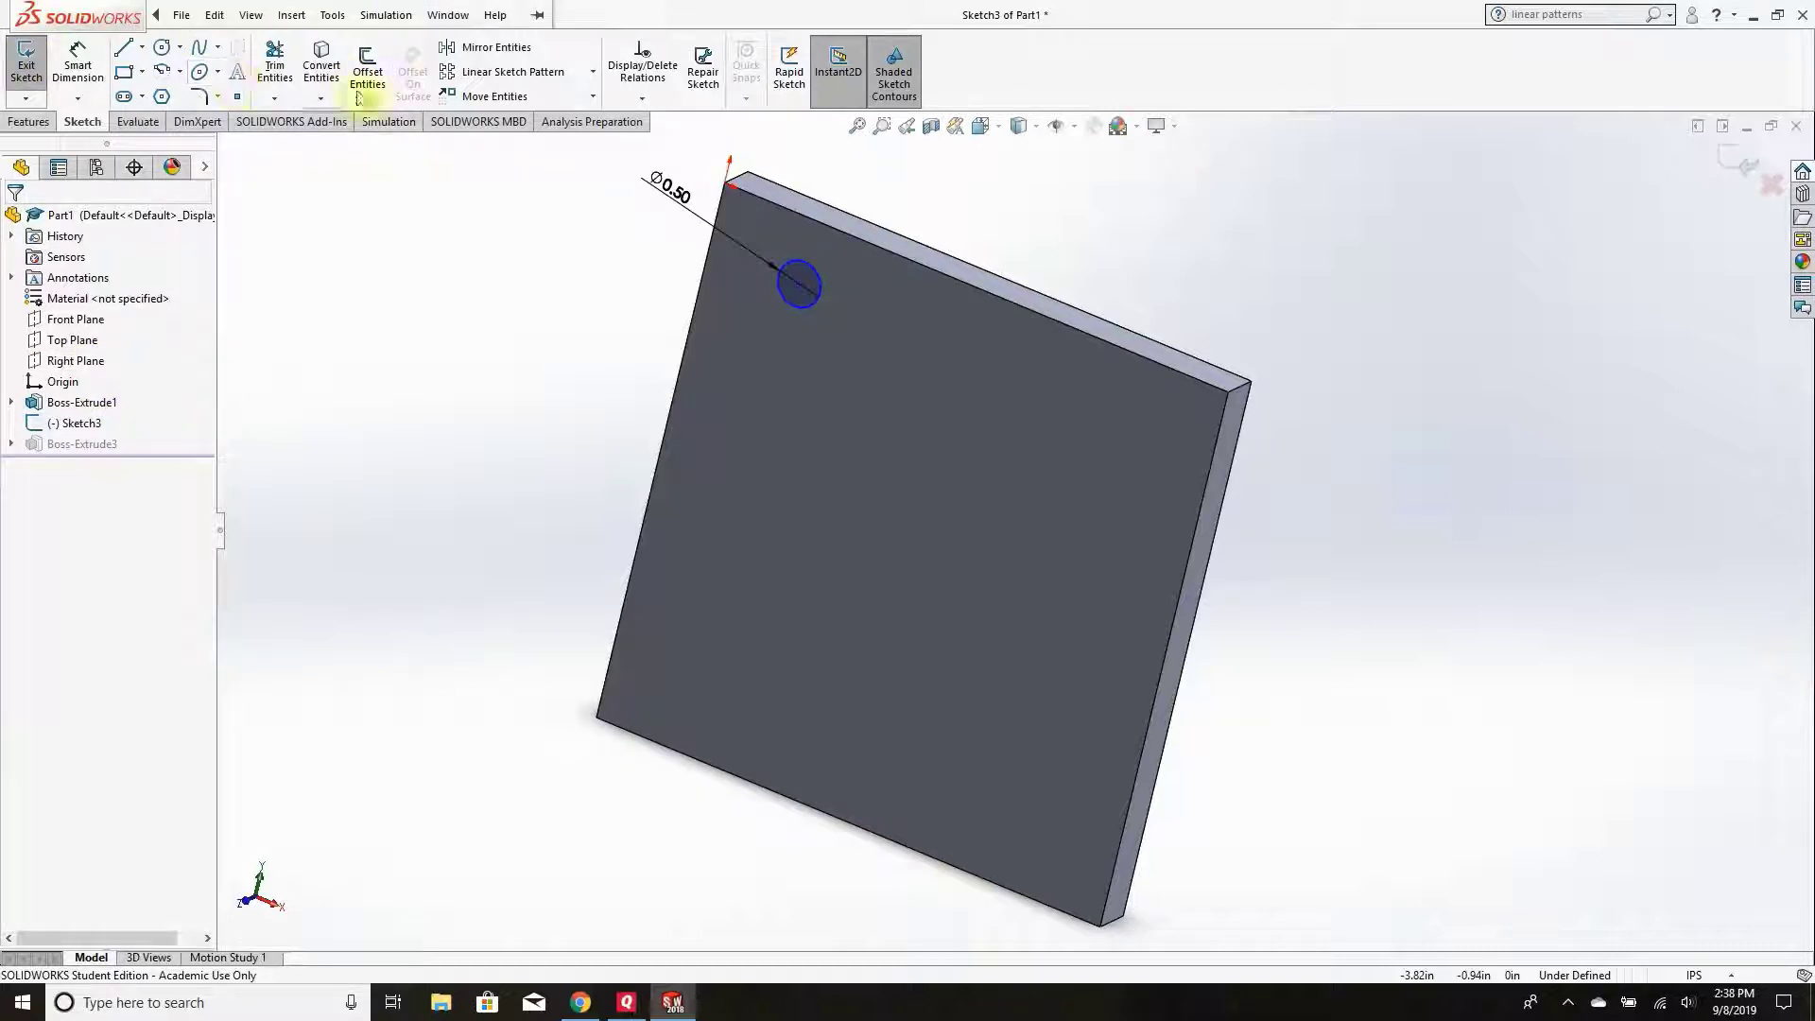
pyautogui.click(509, 75)
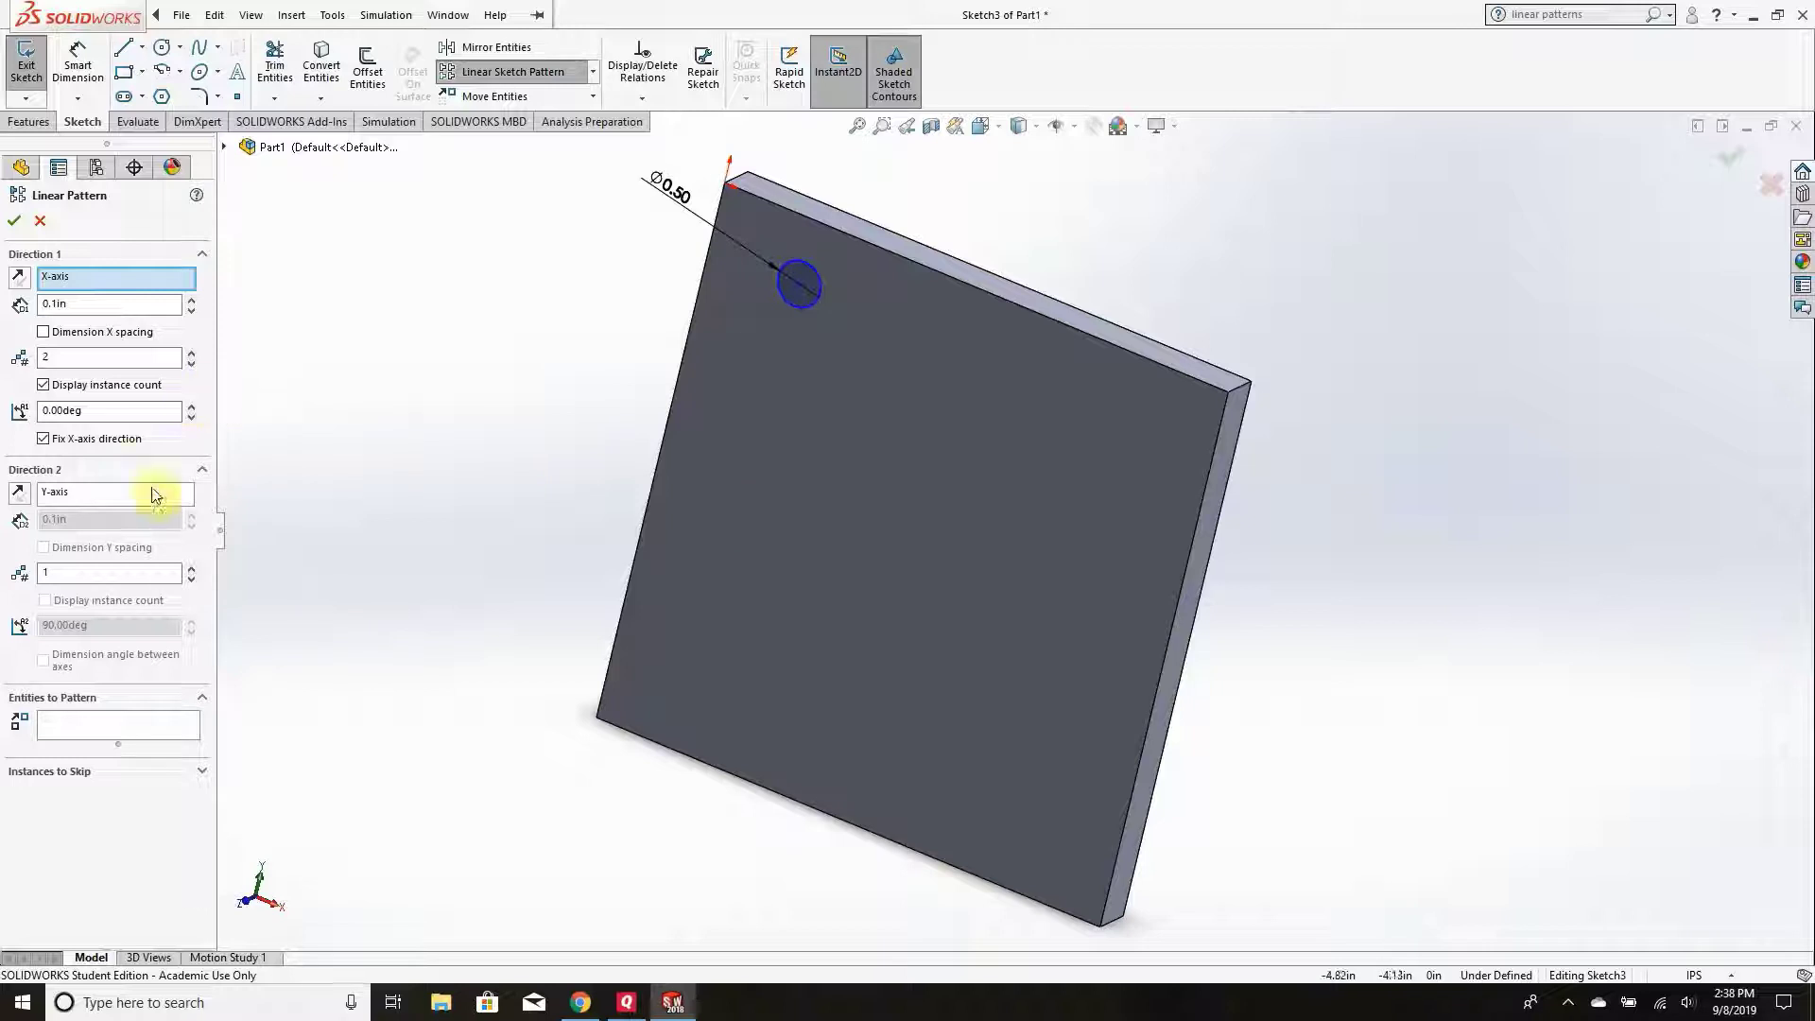
pyautogui.click(154, 729)
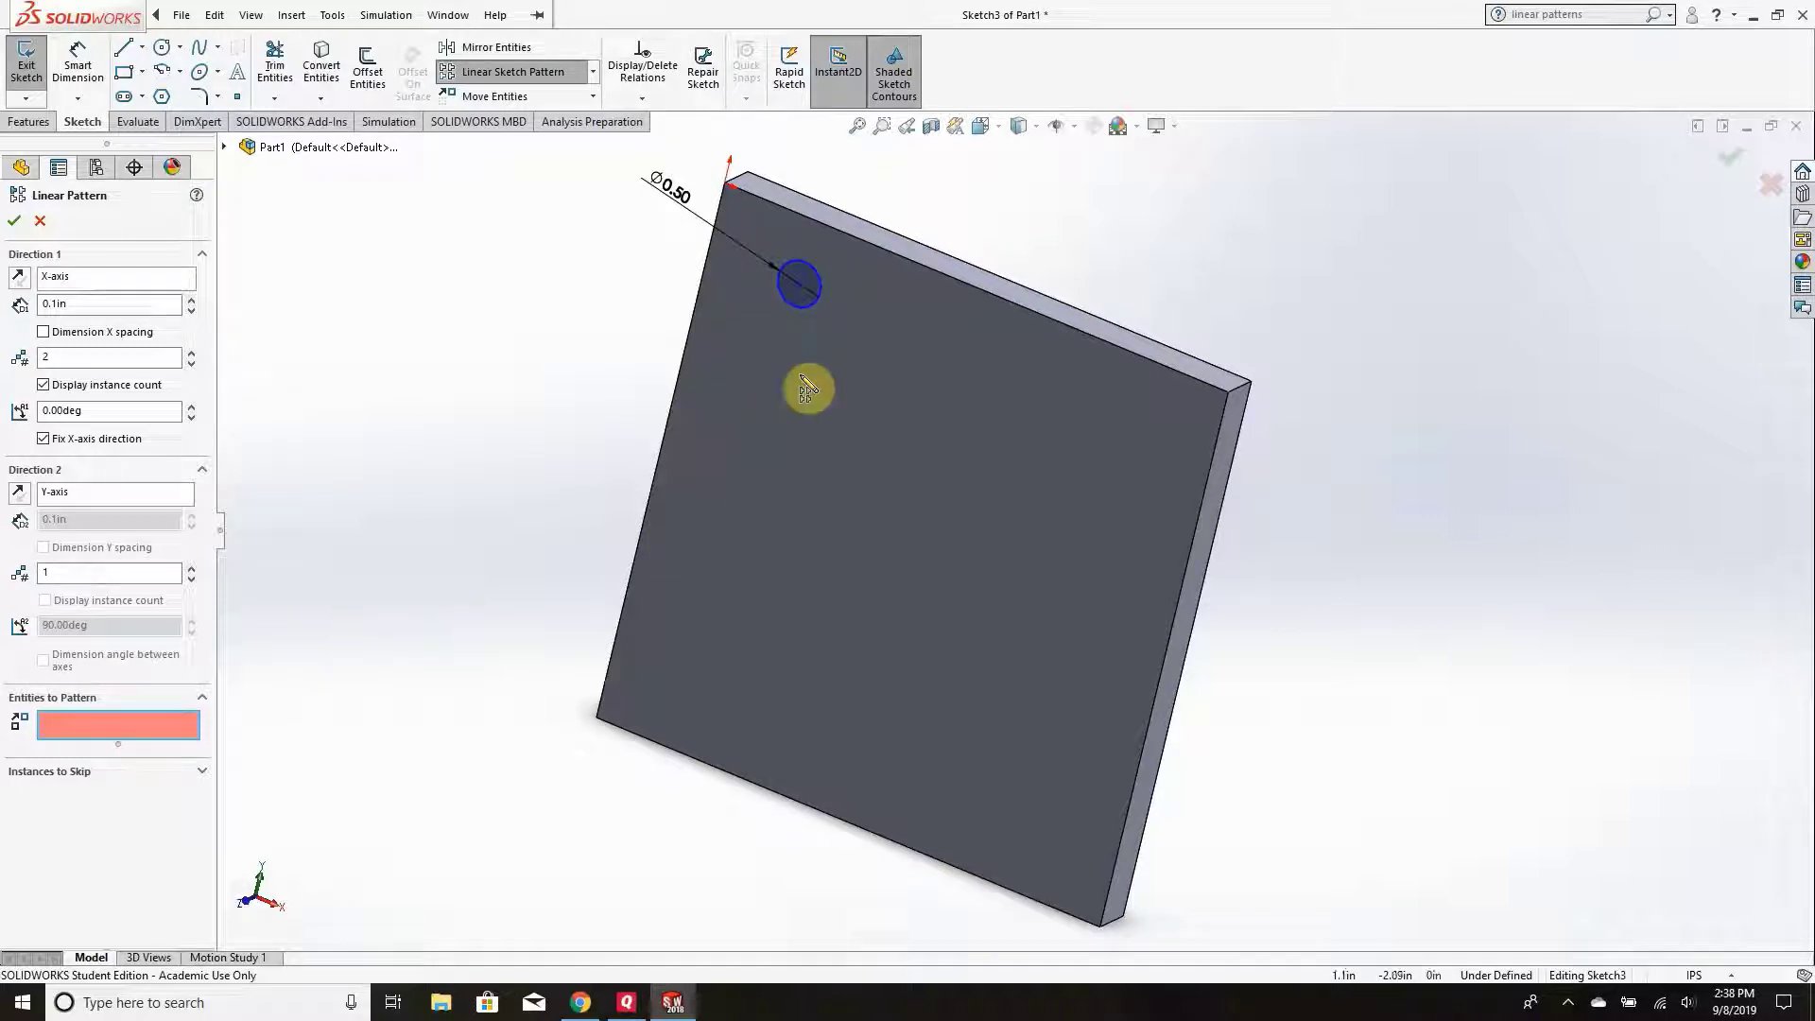
pyautogui.click(813, 303)
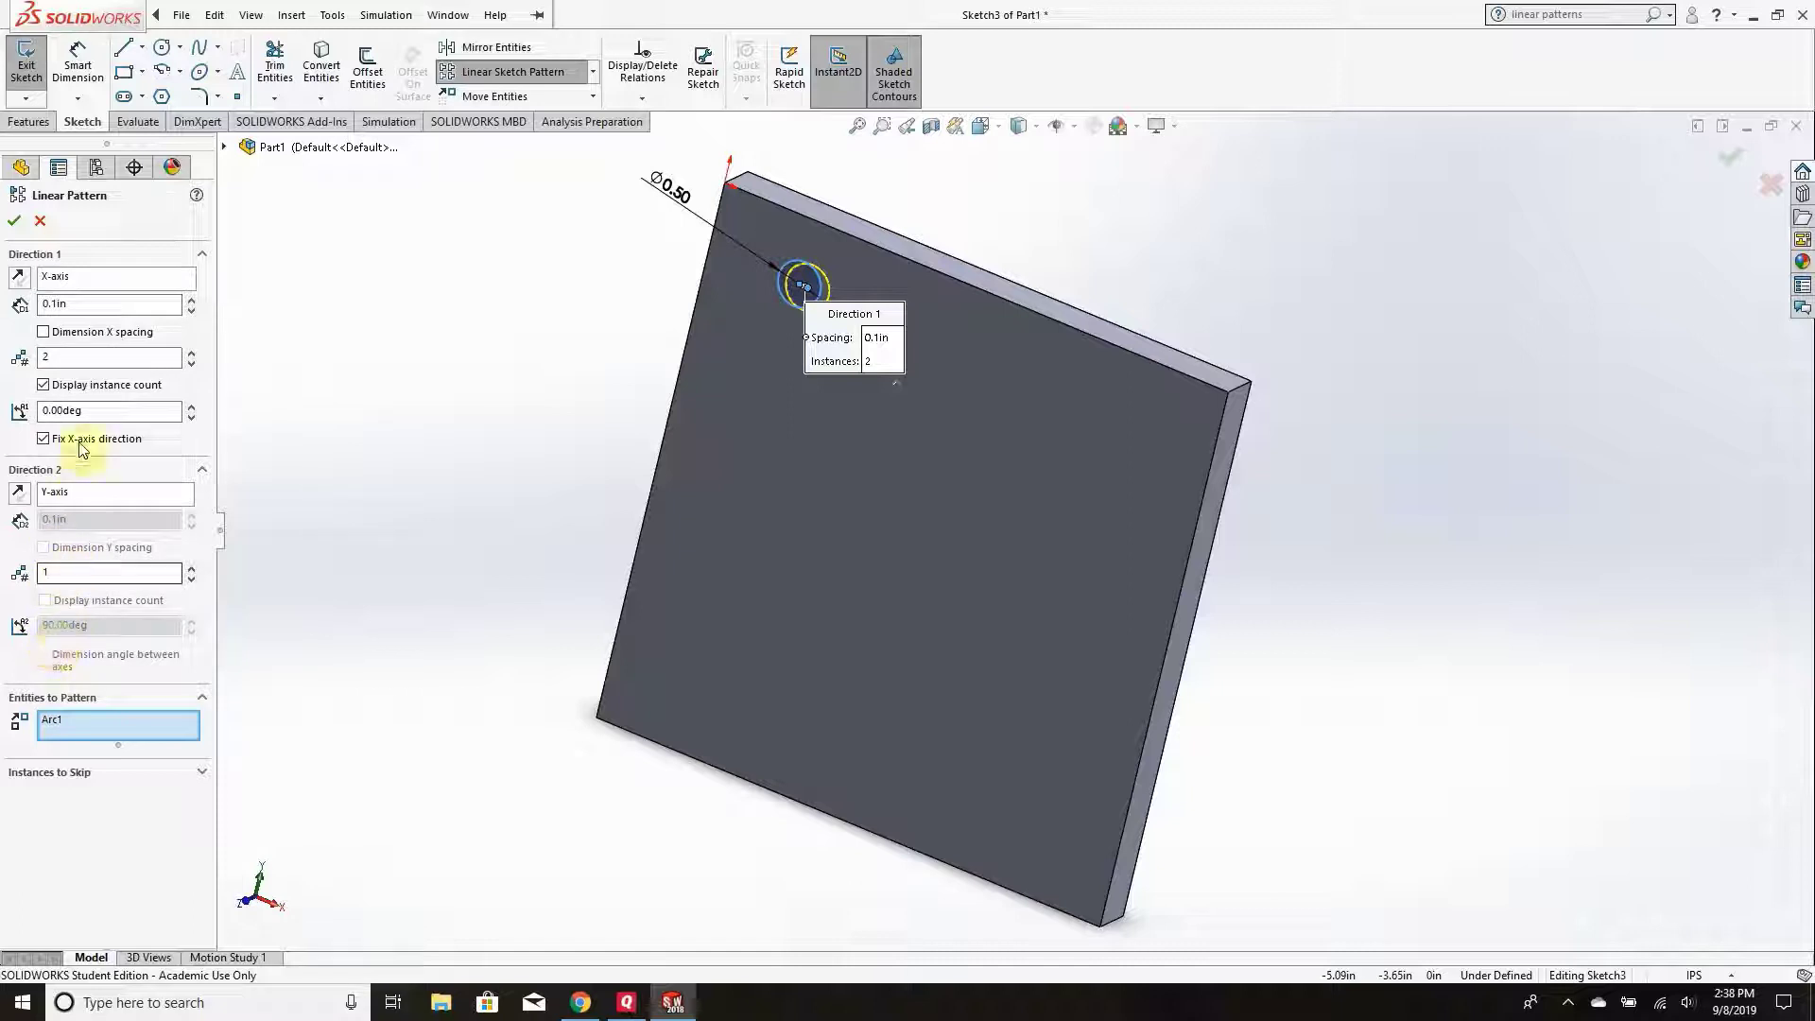
pyautogui.doubleClick(82, 304)
pyautogui.write('1')
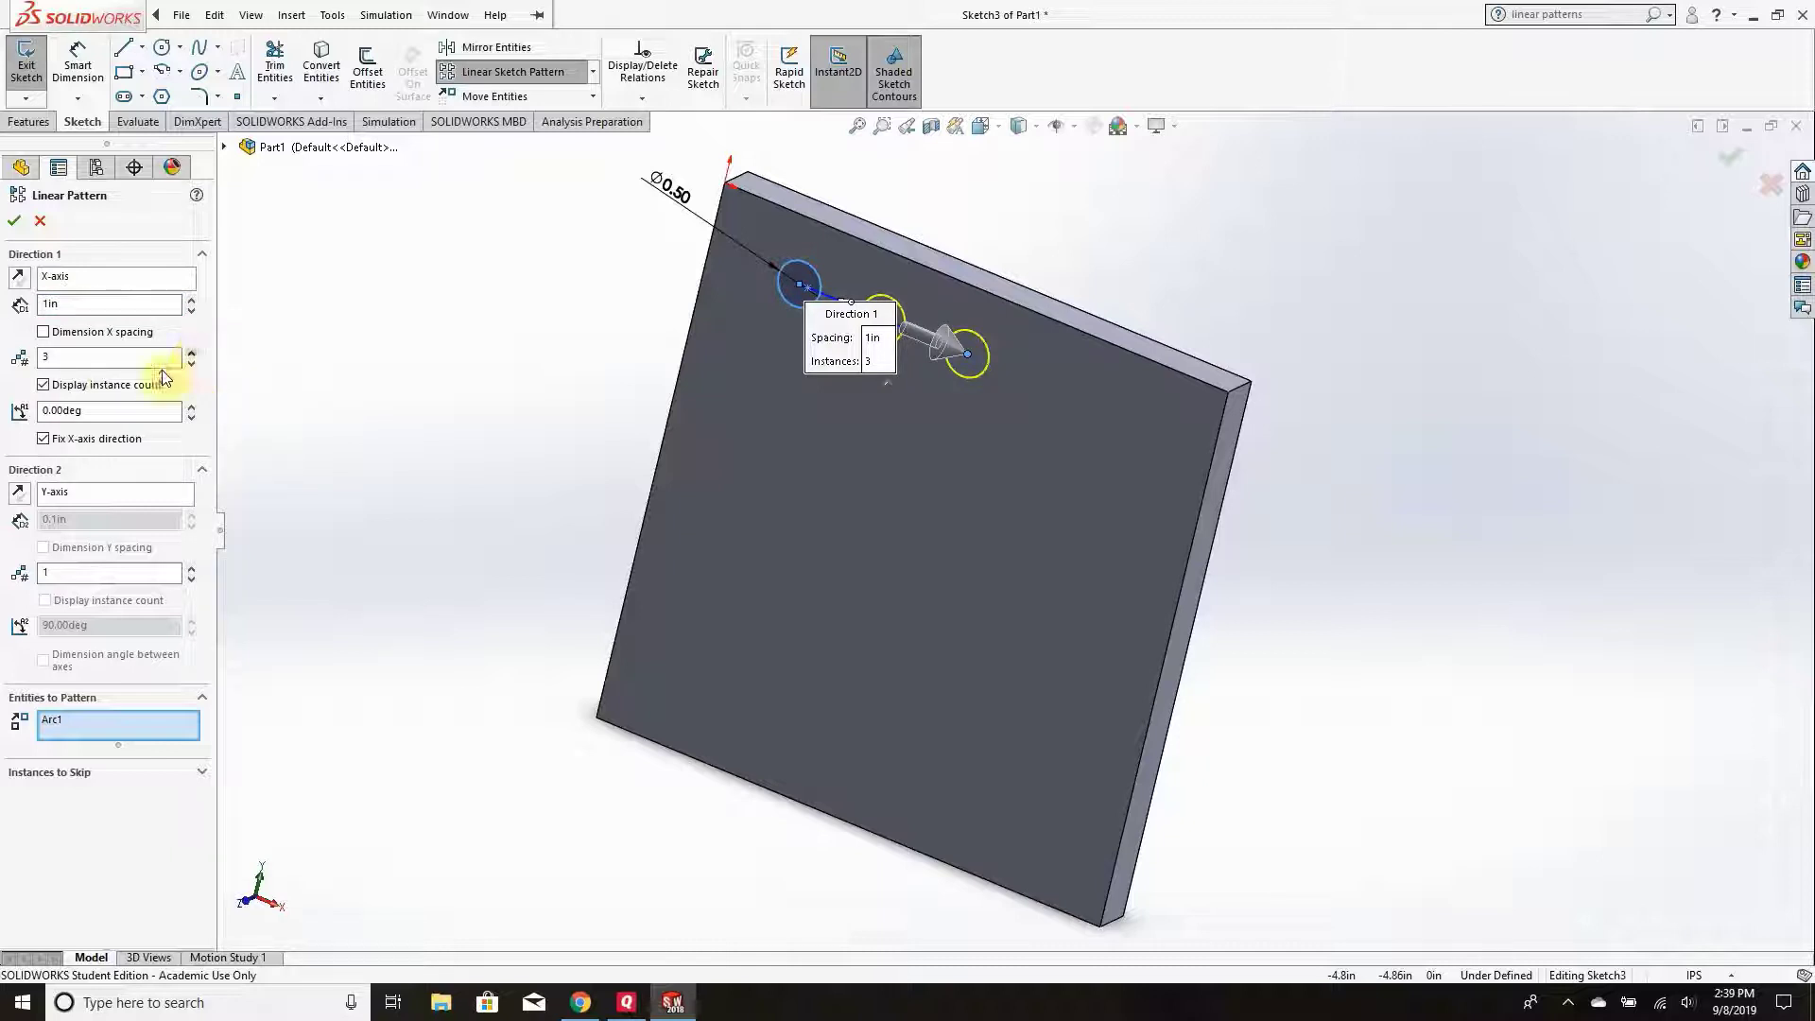
# Set the sketch pattern's Direction 2 to 2 instances spaced 1 in apart and reverse it to run down the plate.
pyautogui.click(191, 569)
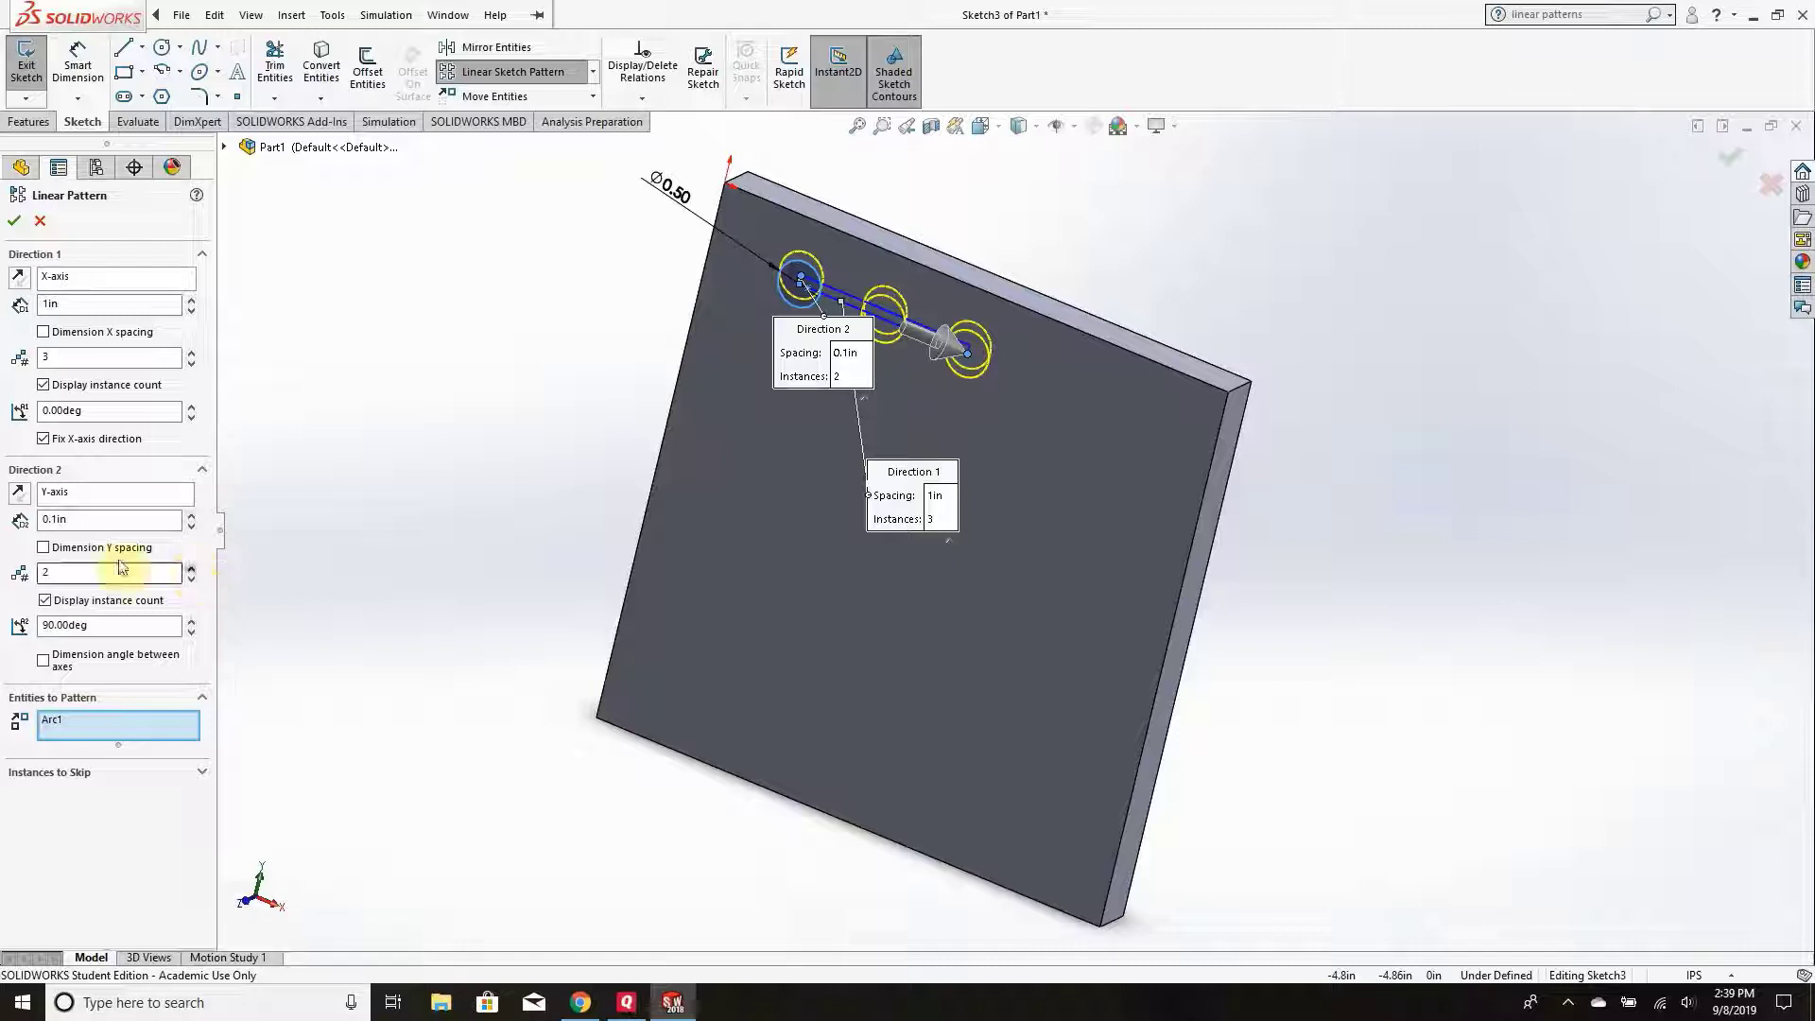
pyautogui.doubleClick(66, 519)
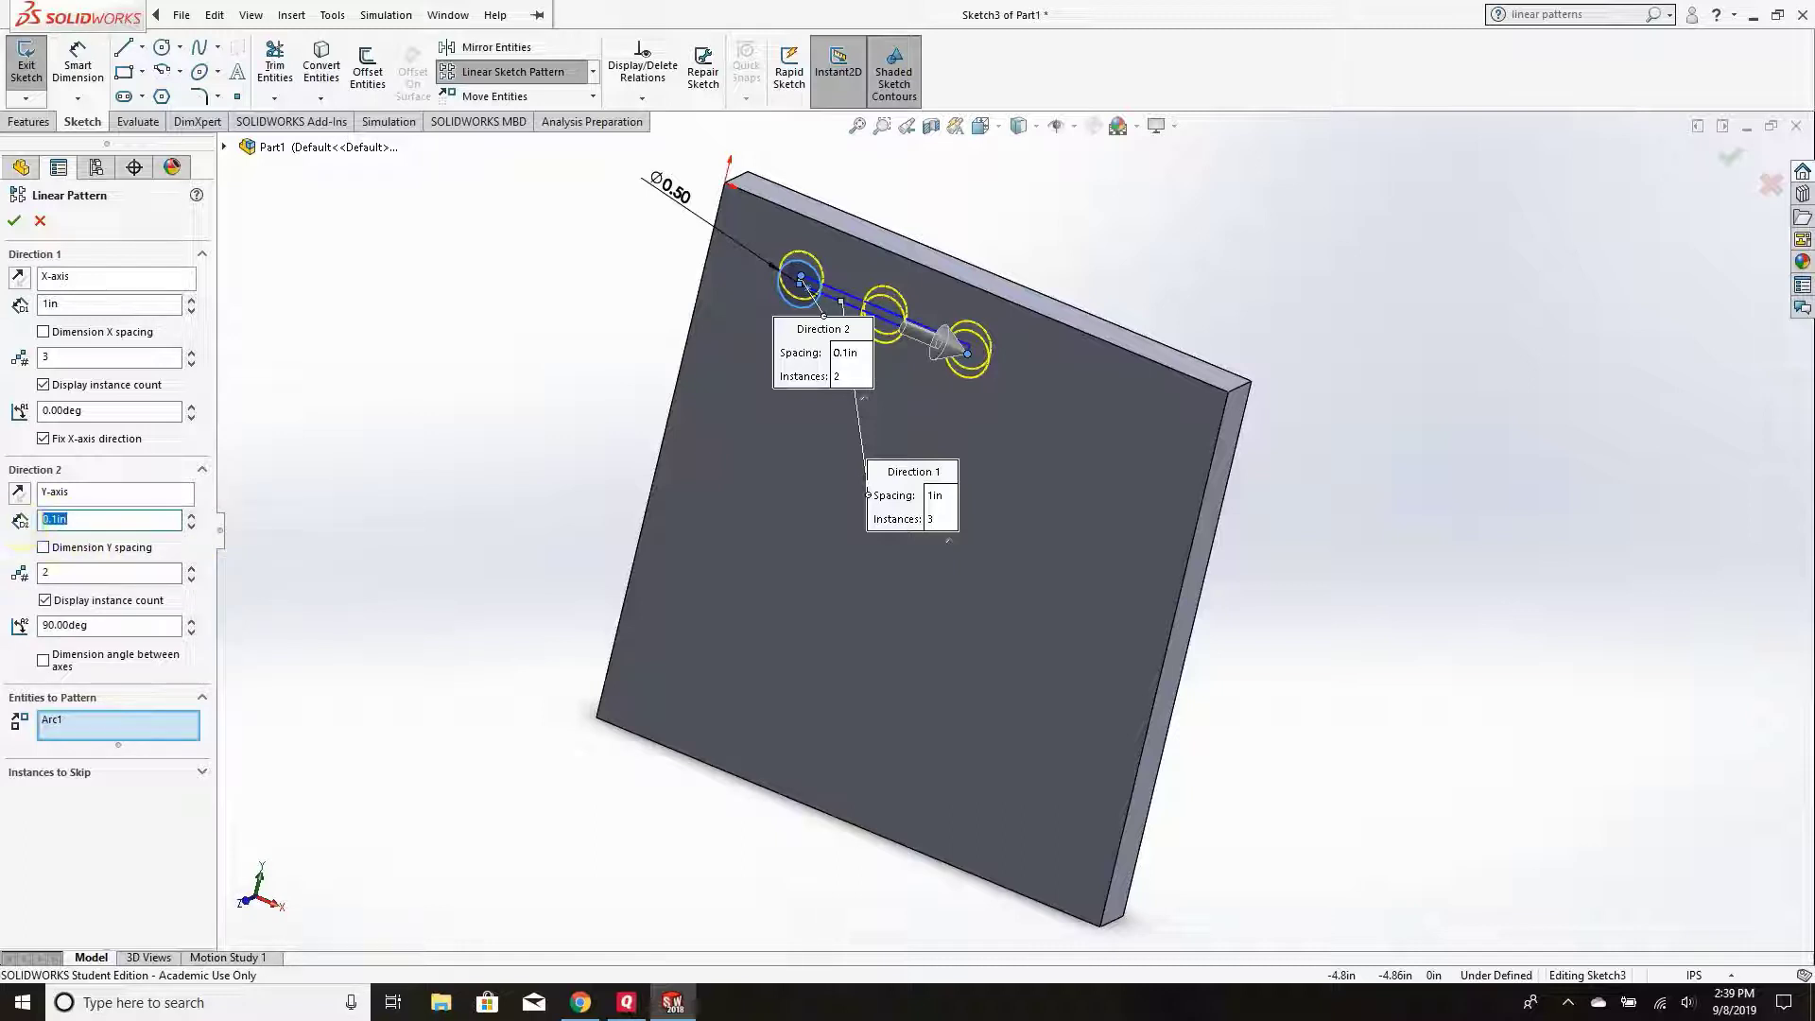
pyautogui.write('1')
pyautogui.press('Return')
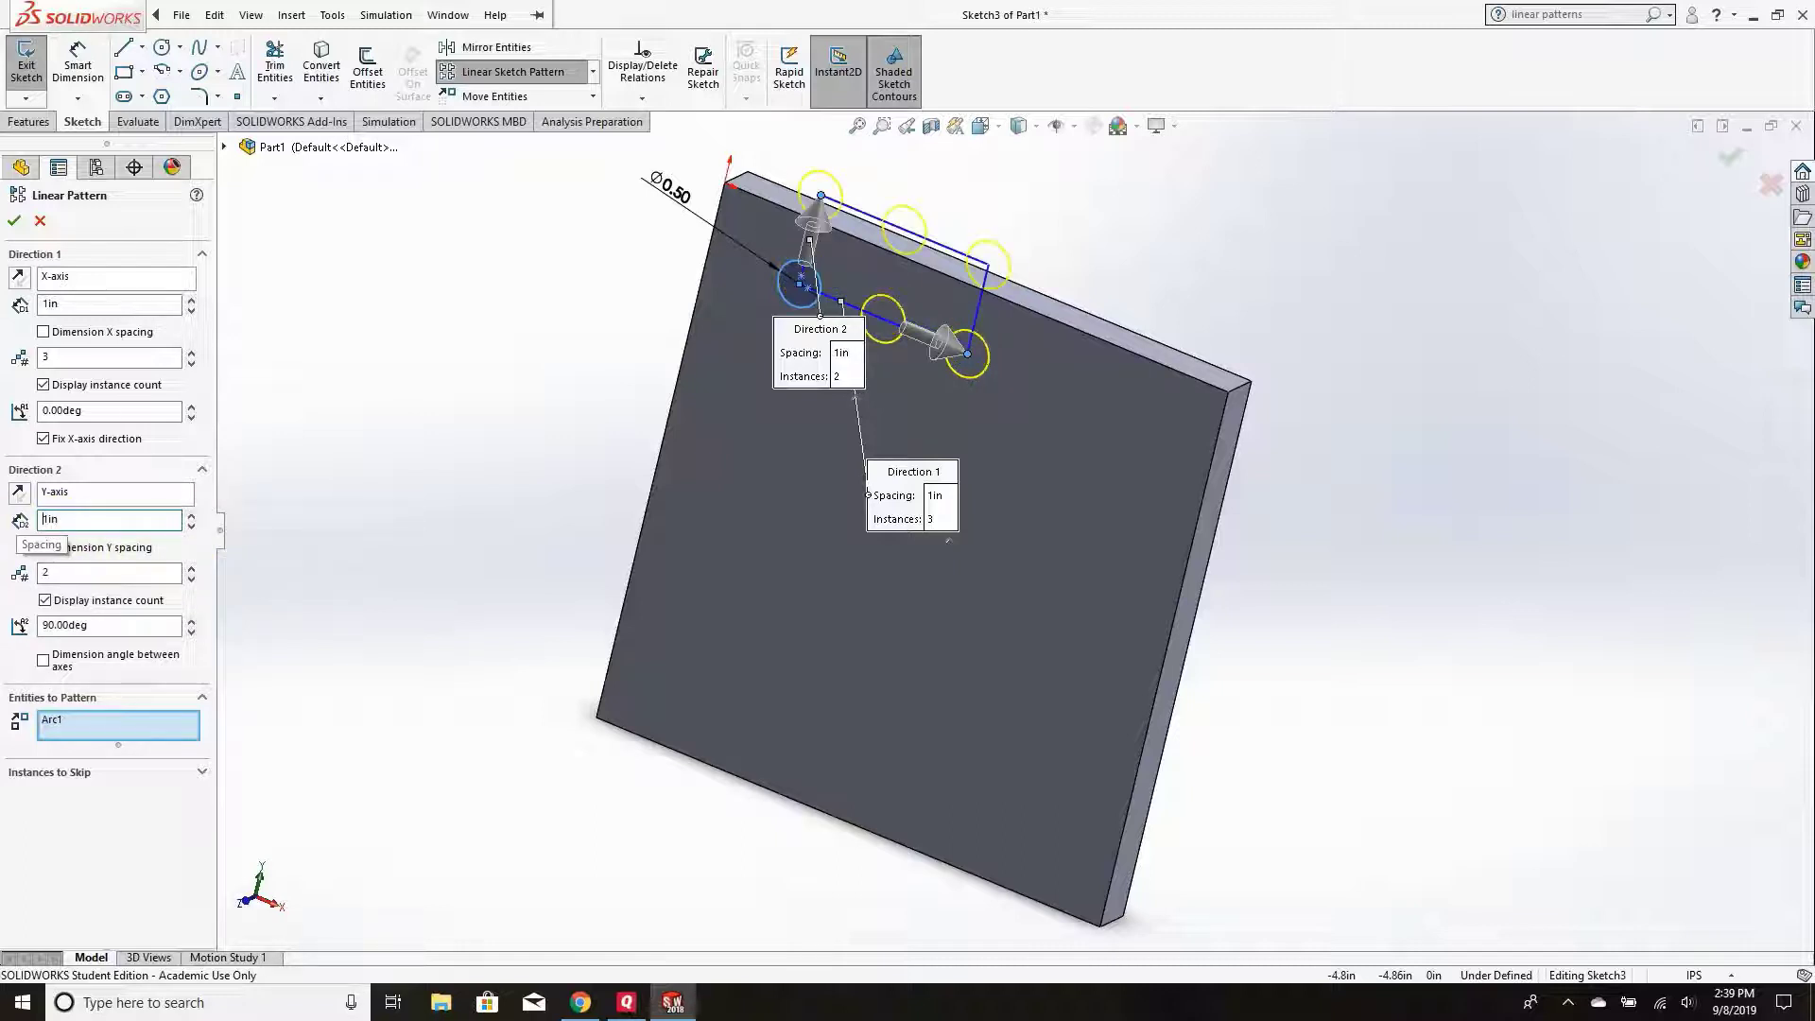
pyautogui.click(20, 493)
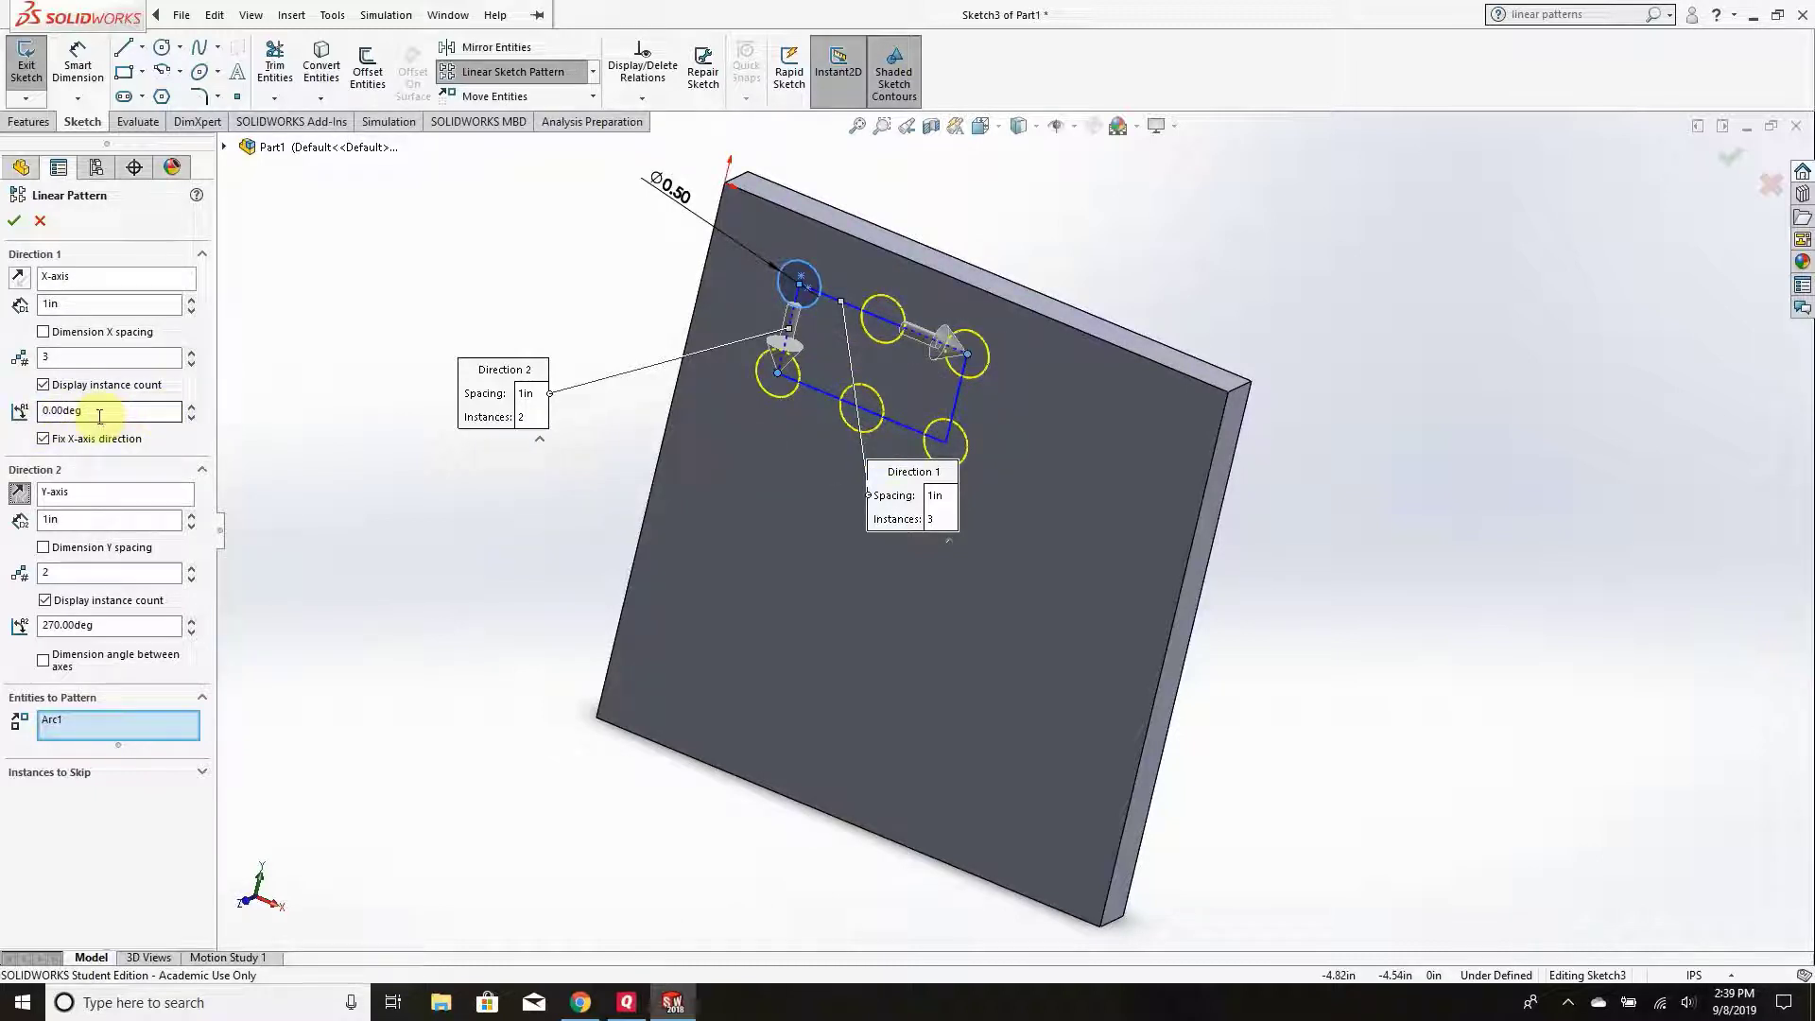
# Try a Direction 1 angle of 4 degrees for the circle pattern and restore it to 0 degrees.
pyautogui.click(191, 404)
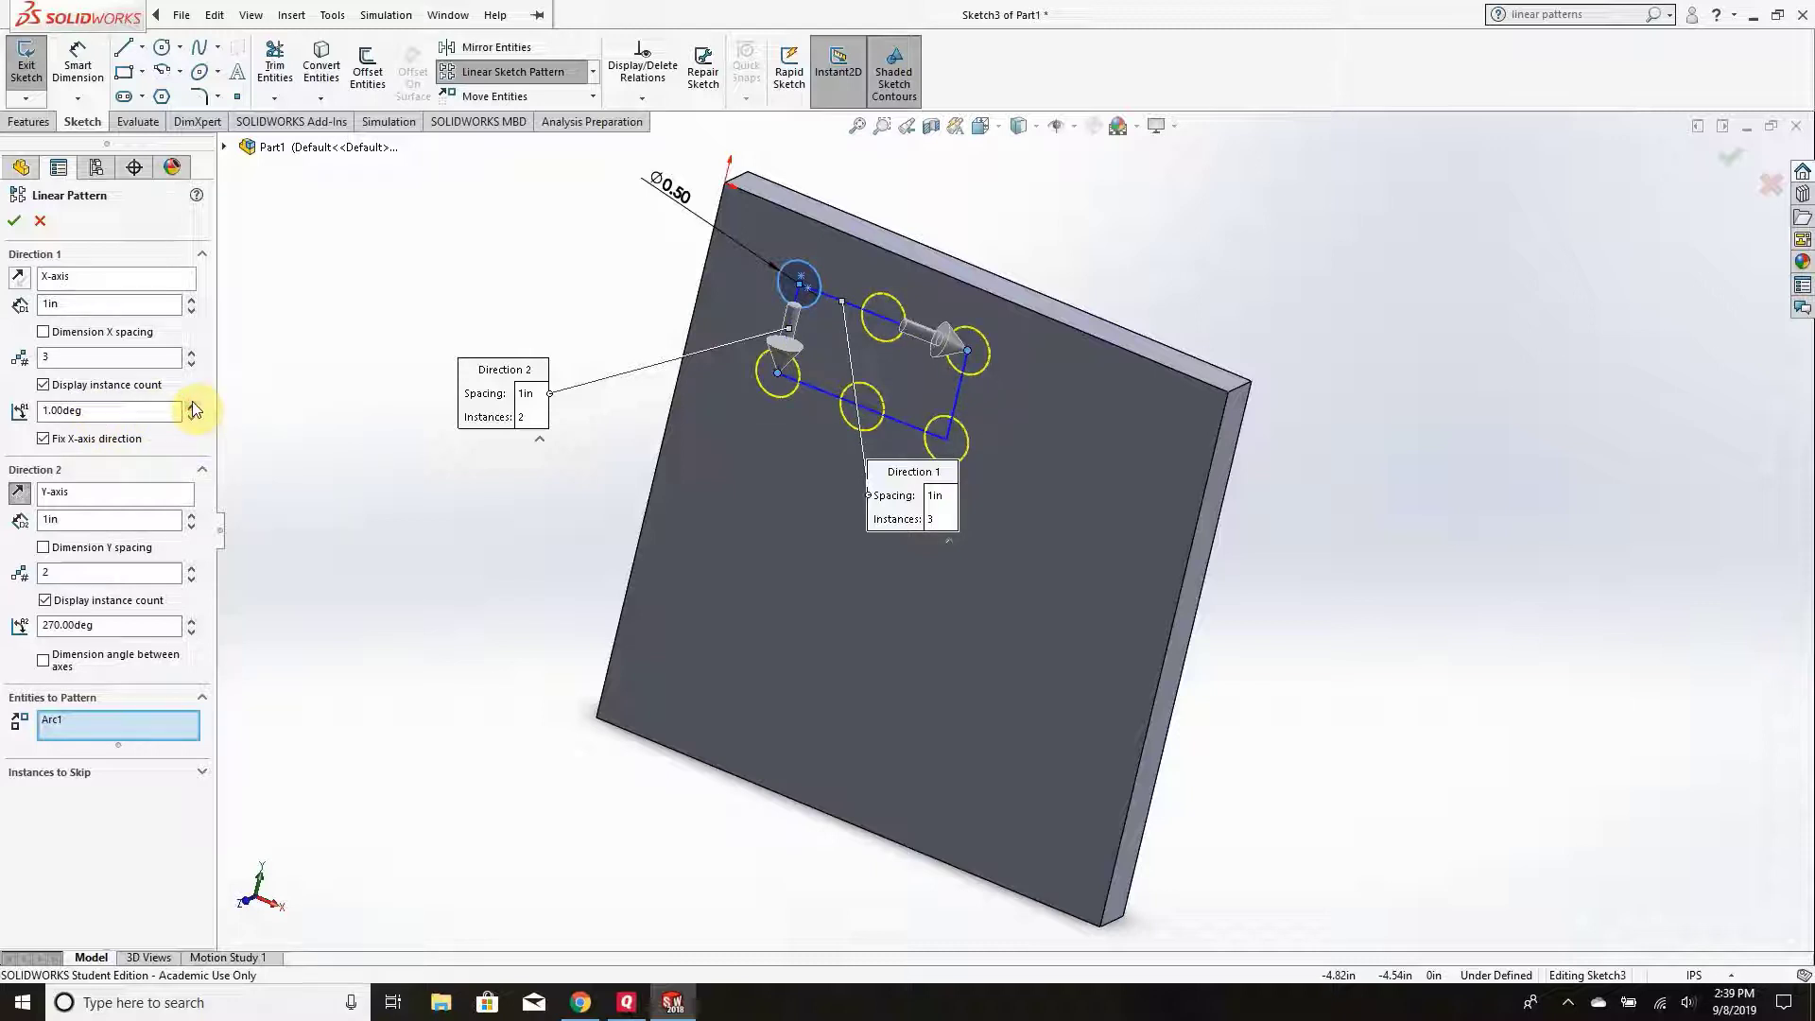
pyautogui.click(191, 405)
pyautogui.click(191, 405)
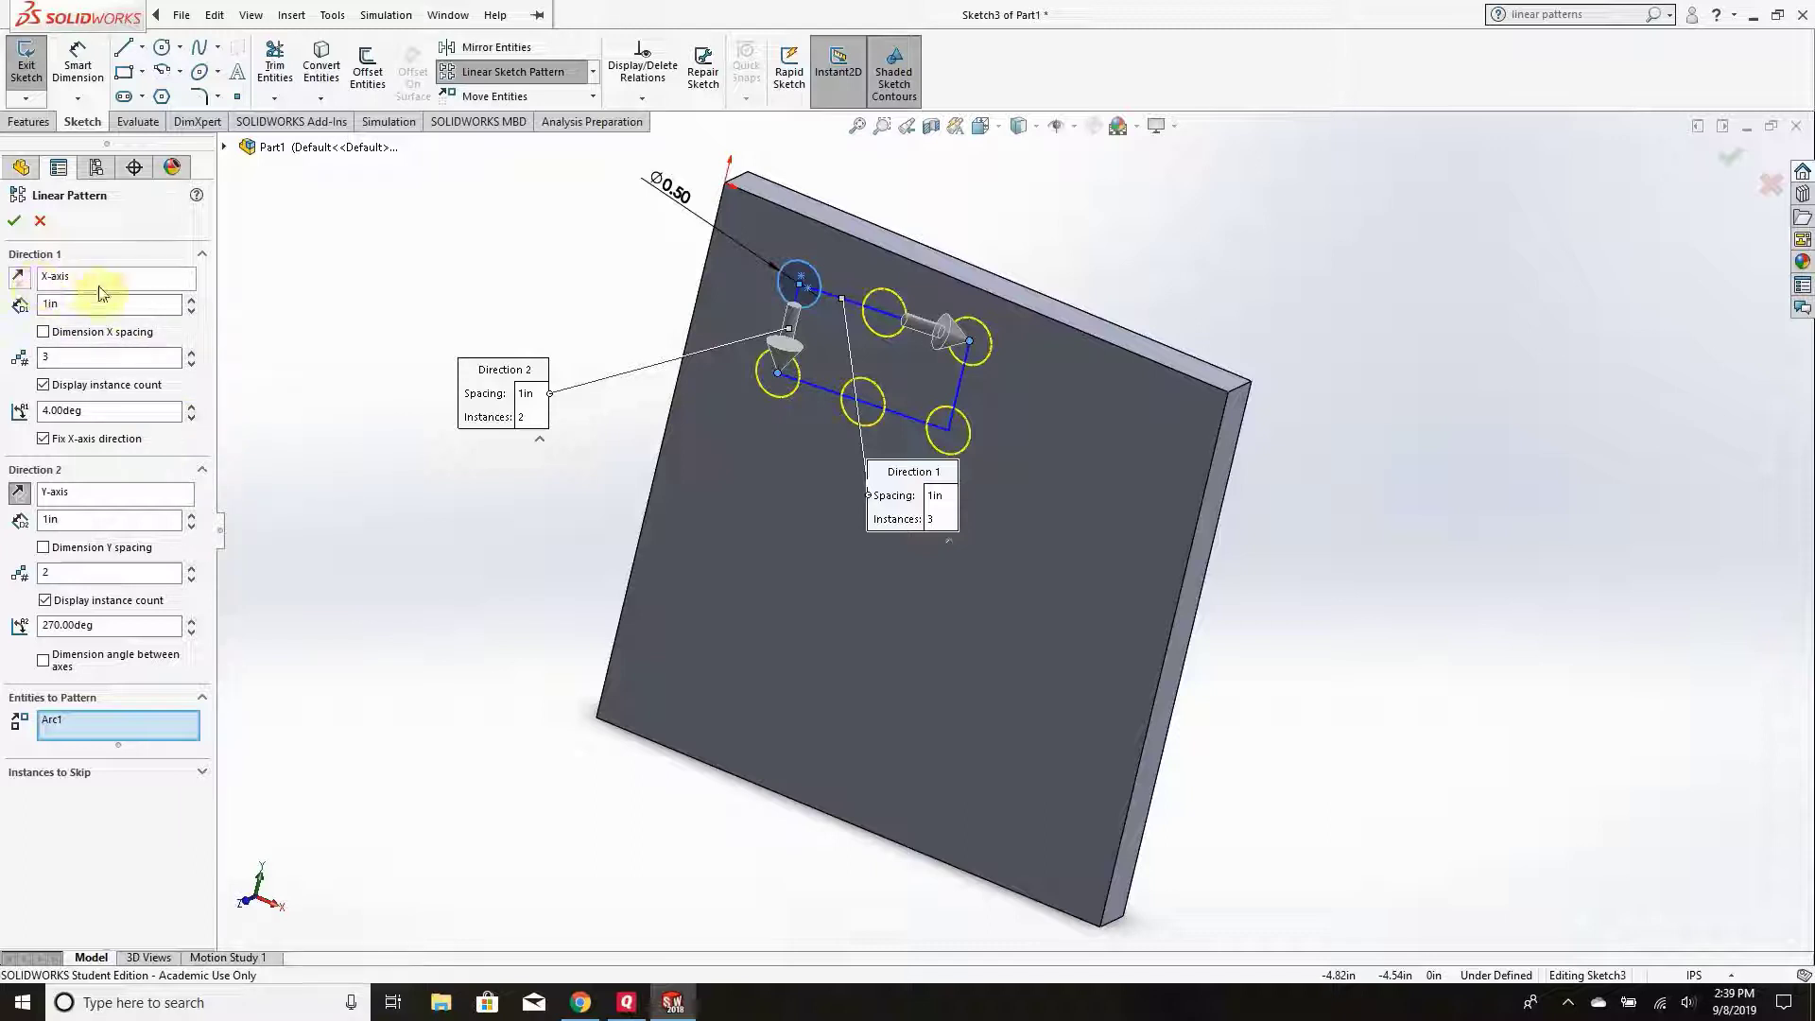
pyautogui.click(191, 417)
pyautogui.click(191, 417)
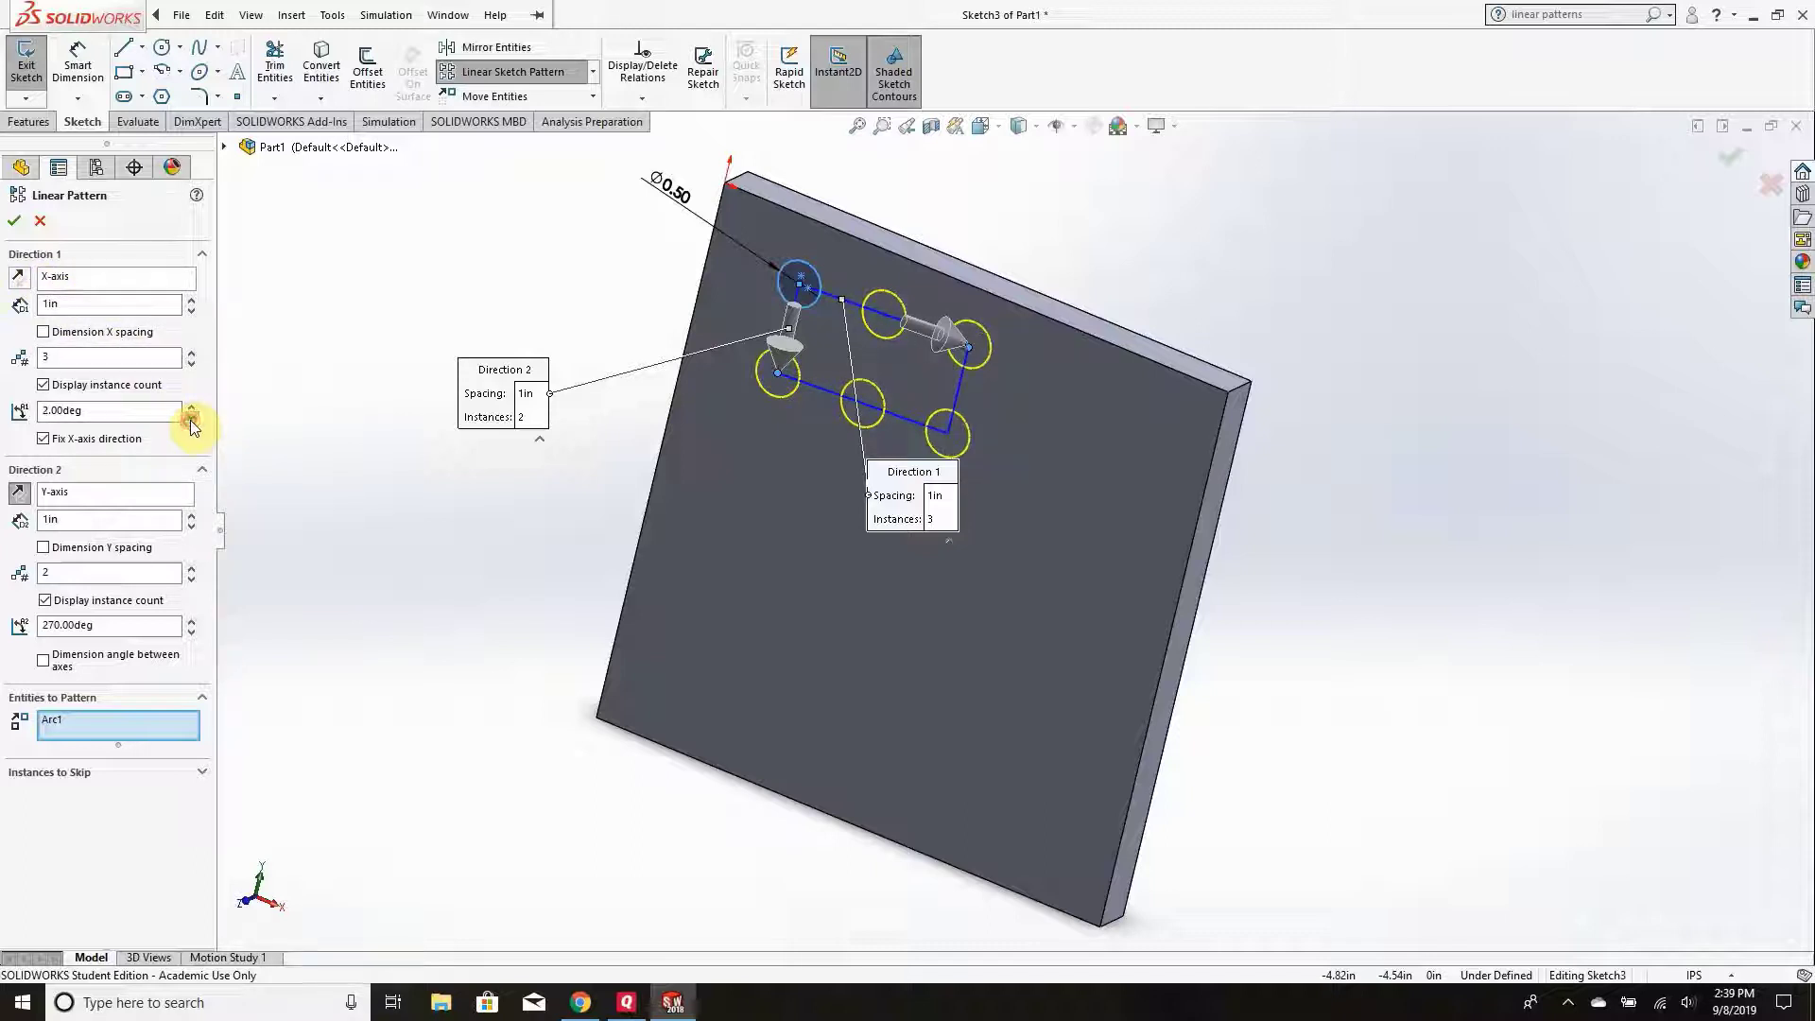
pyautogui.click(191, 417)
pyautogui.click(191, 417)
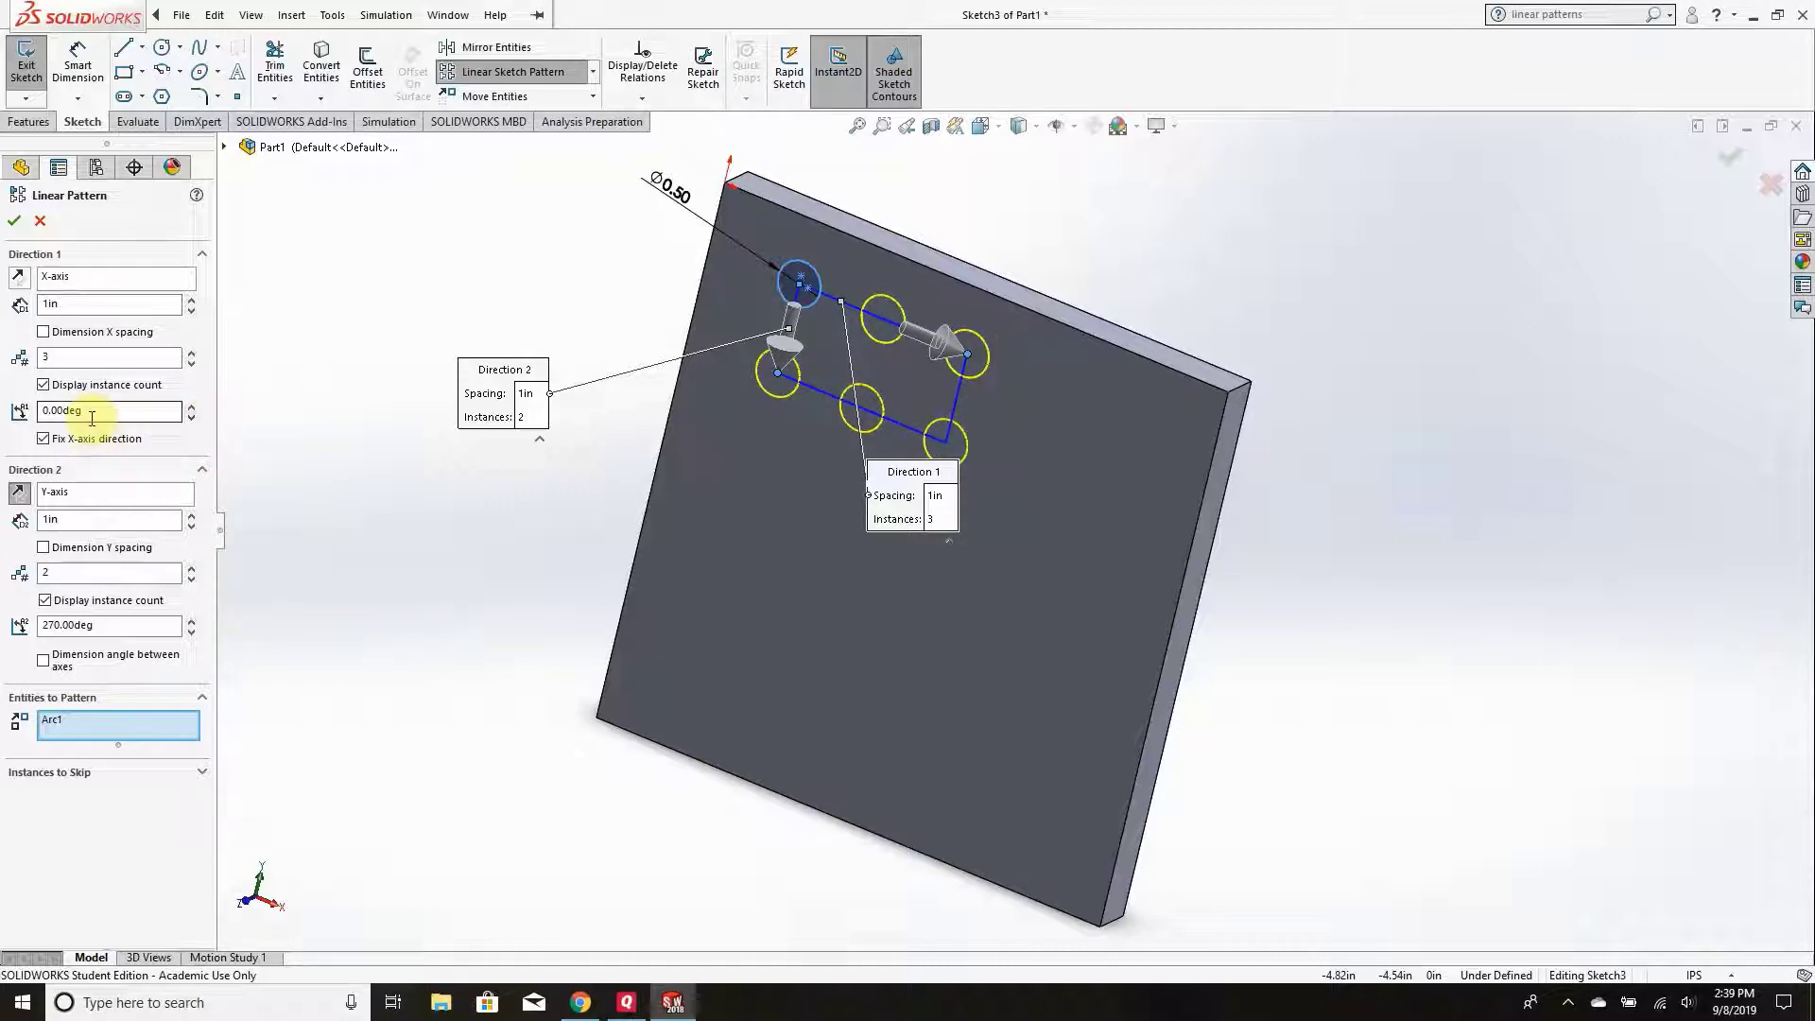
# Accept the circle pattern and cut all its circles through the plate with a Through All extruded cut.
pyautogui.click(14, 221)
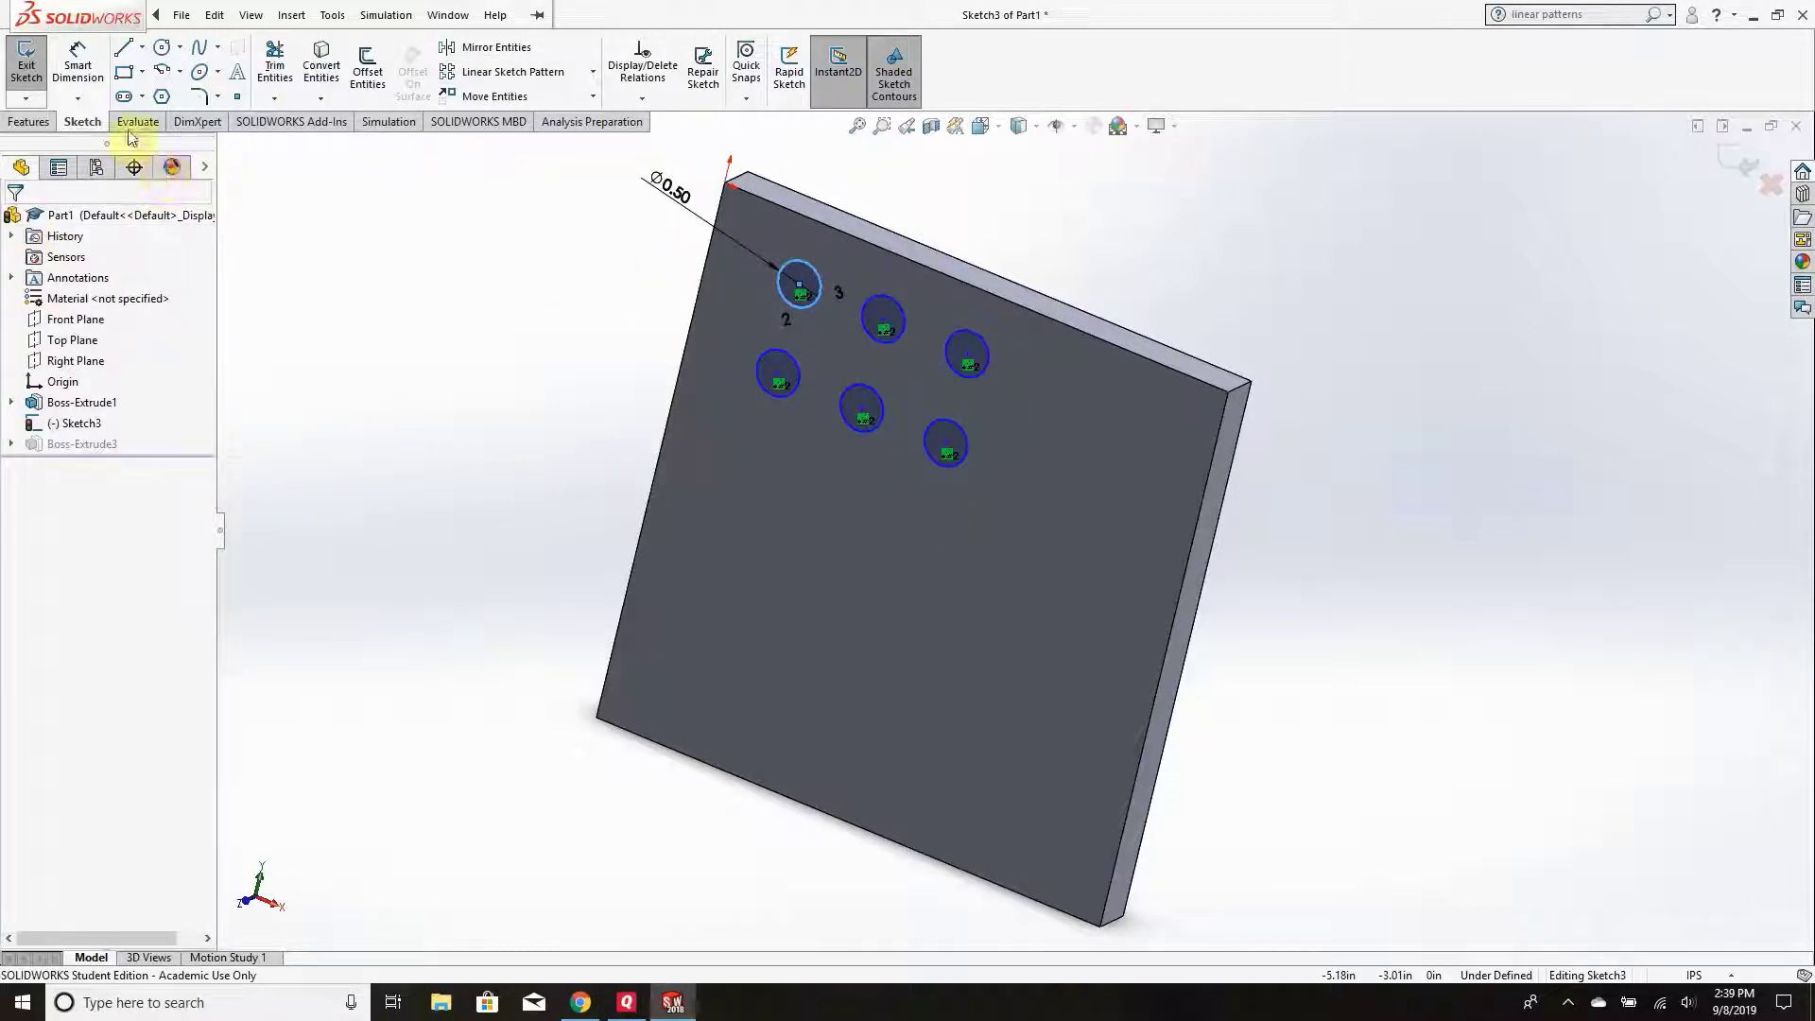
pyautogui.click(28, 121)
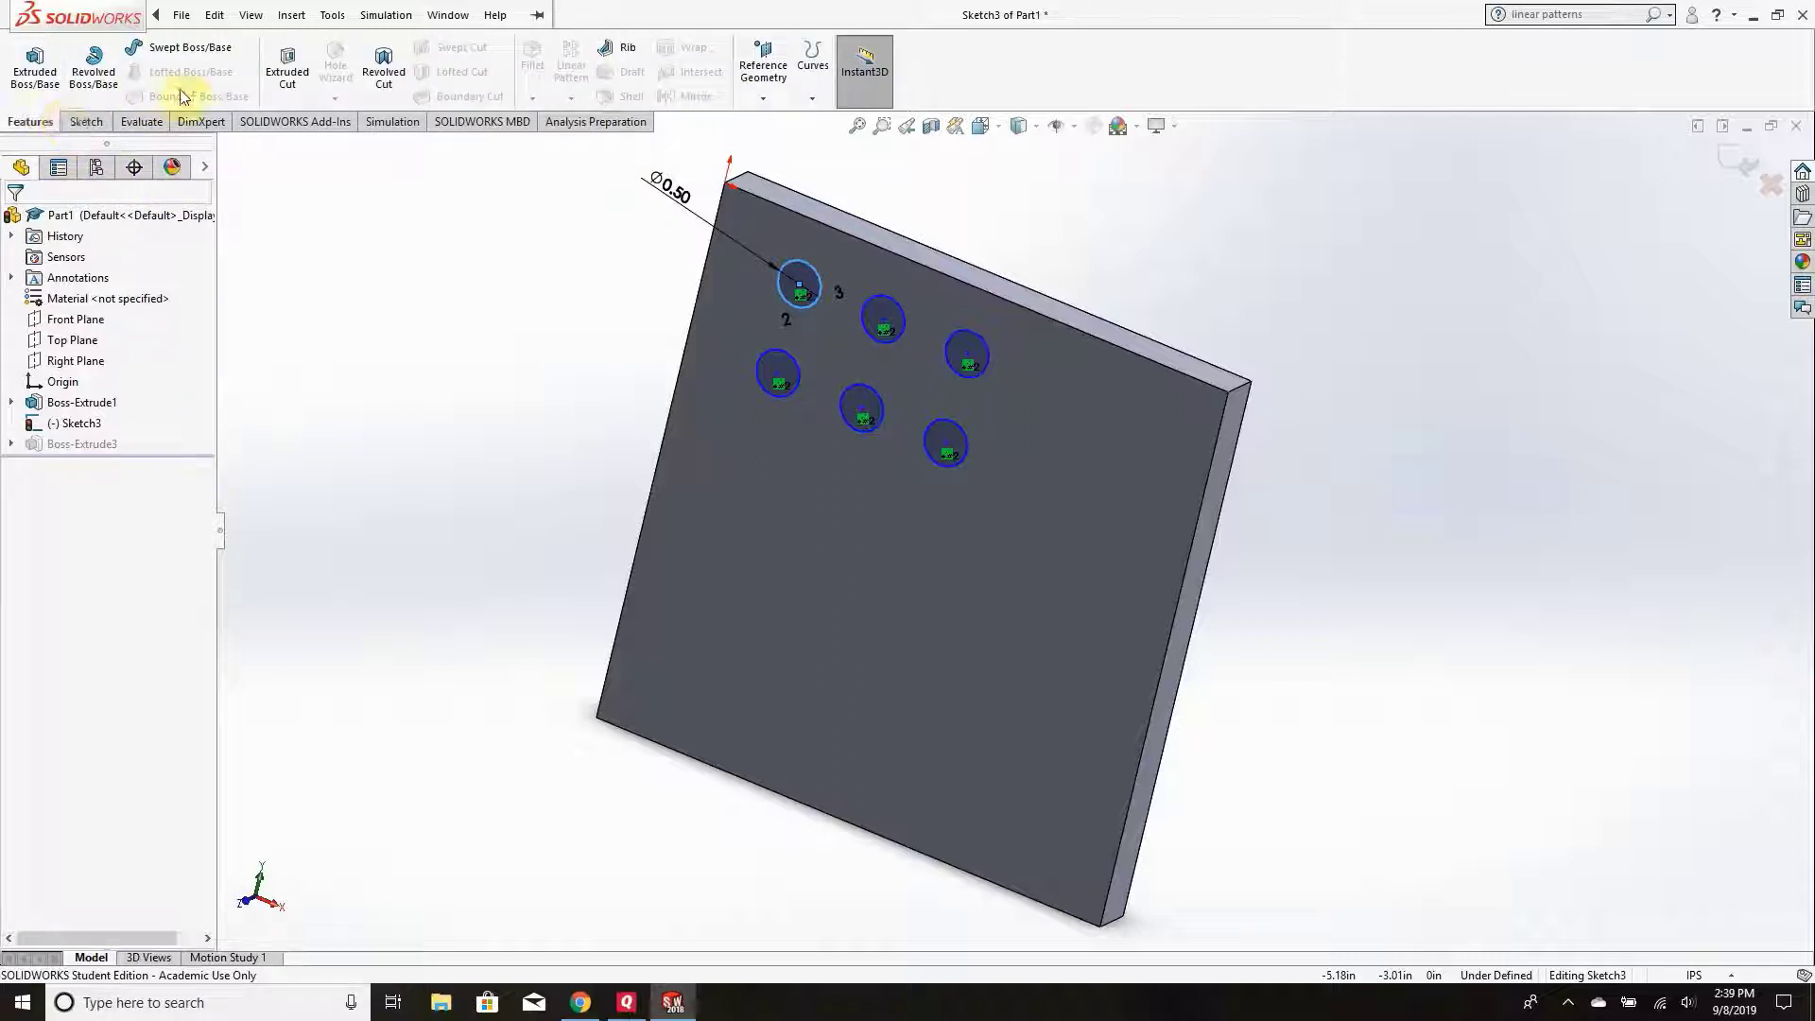
pyautogui.click(288, 68)
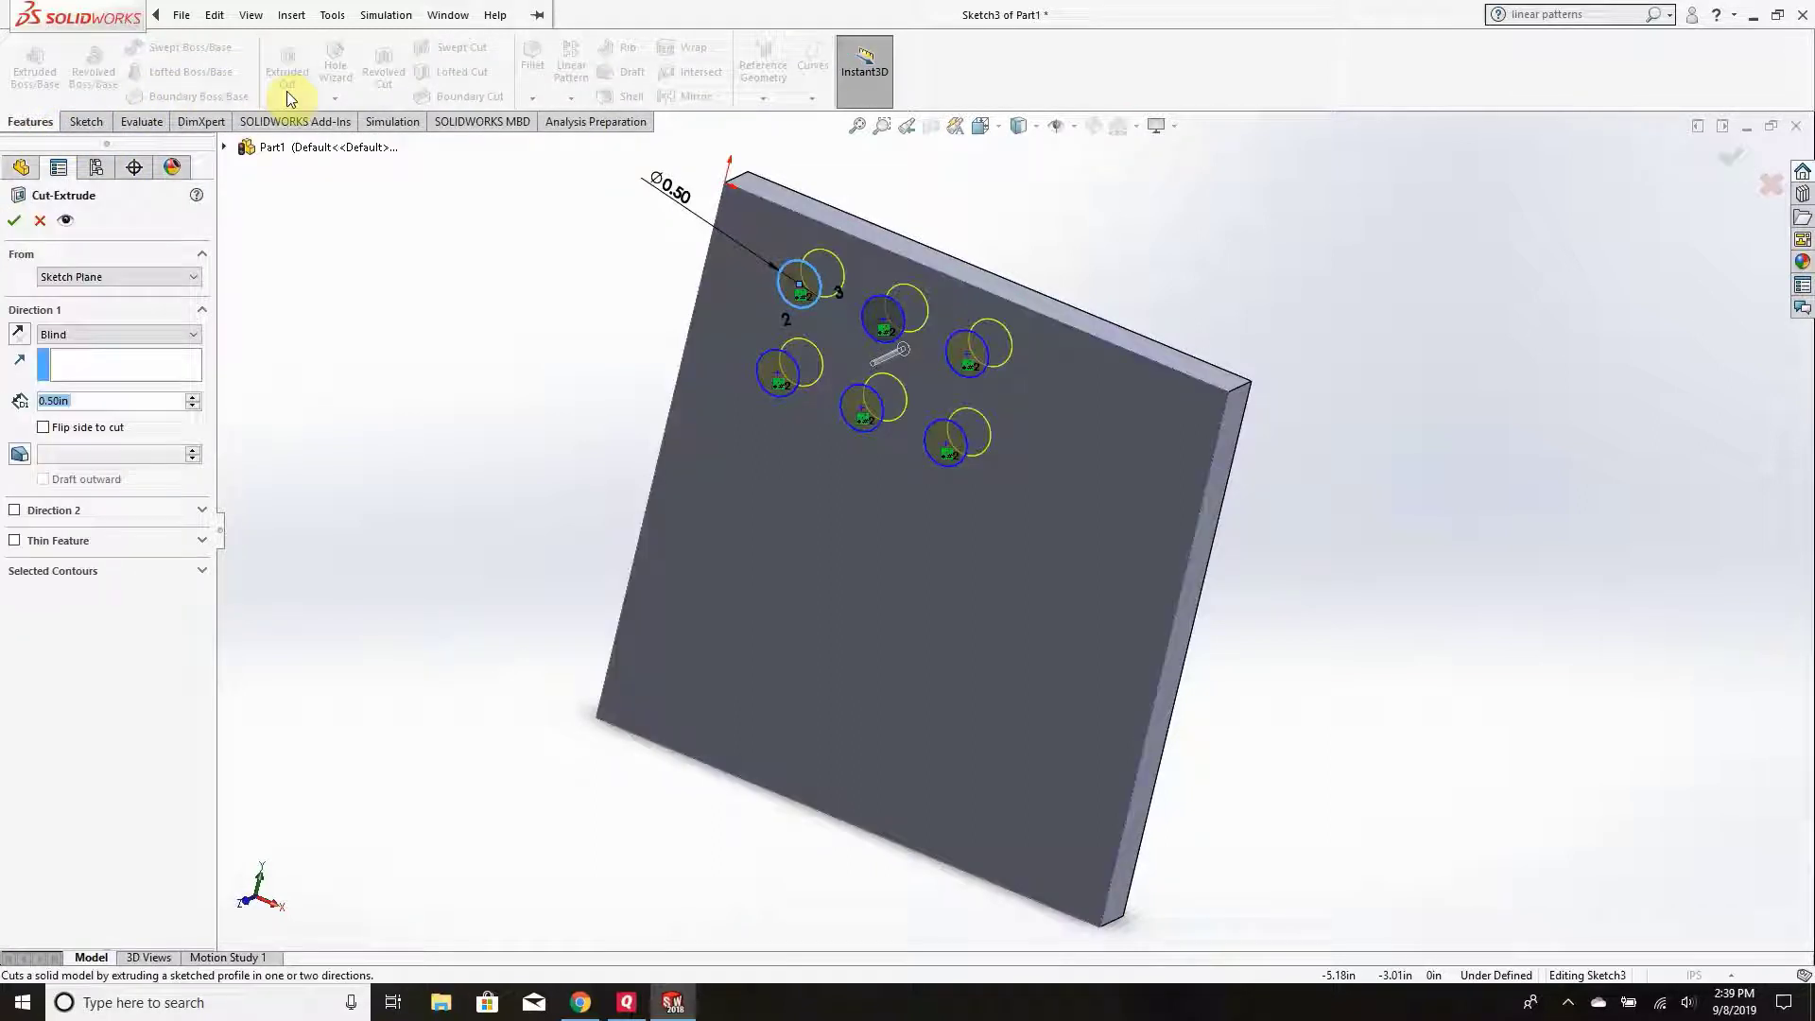
pyautogui.click(104, 334)
pyautogui.click(97, 350)
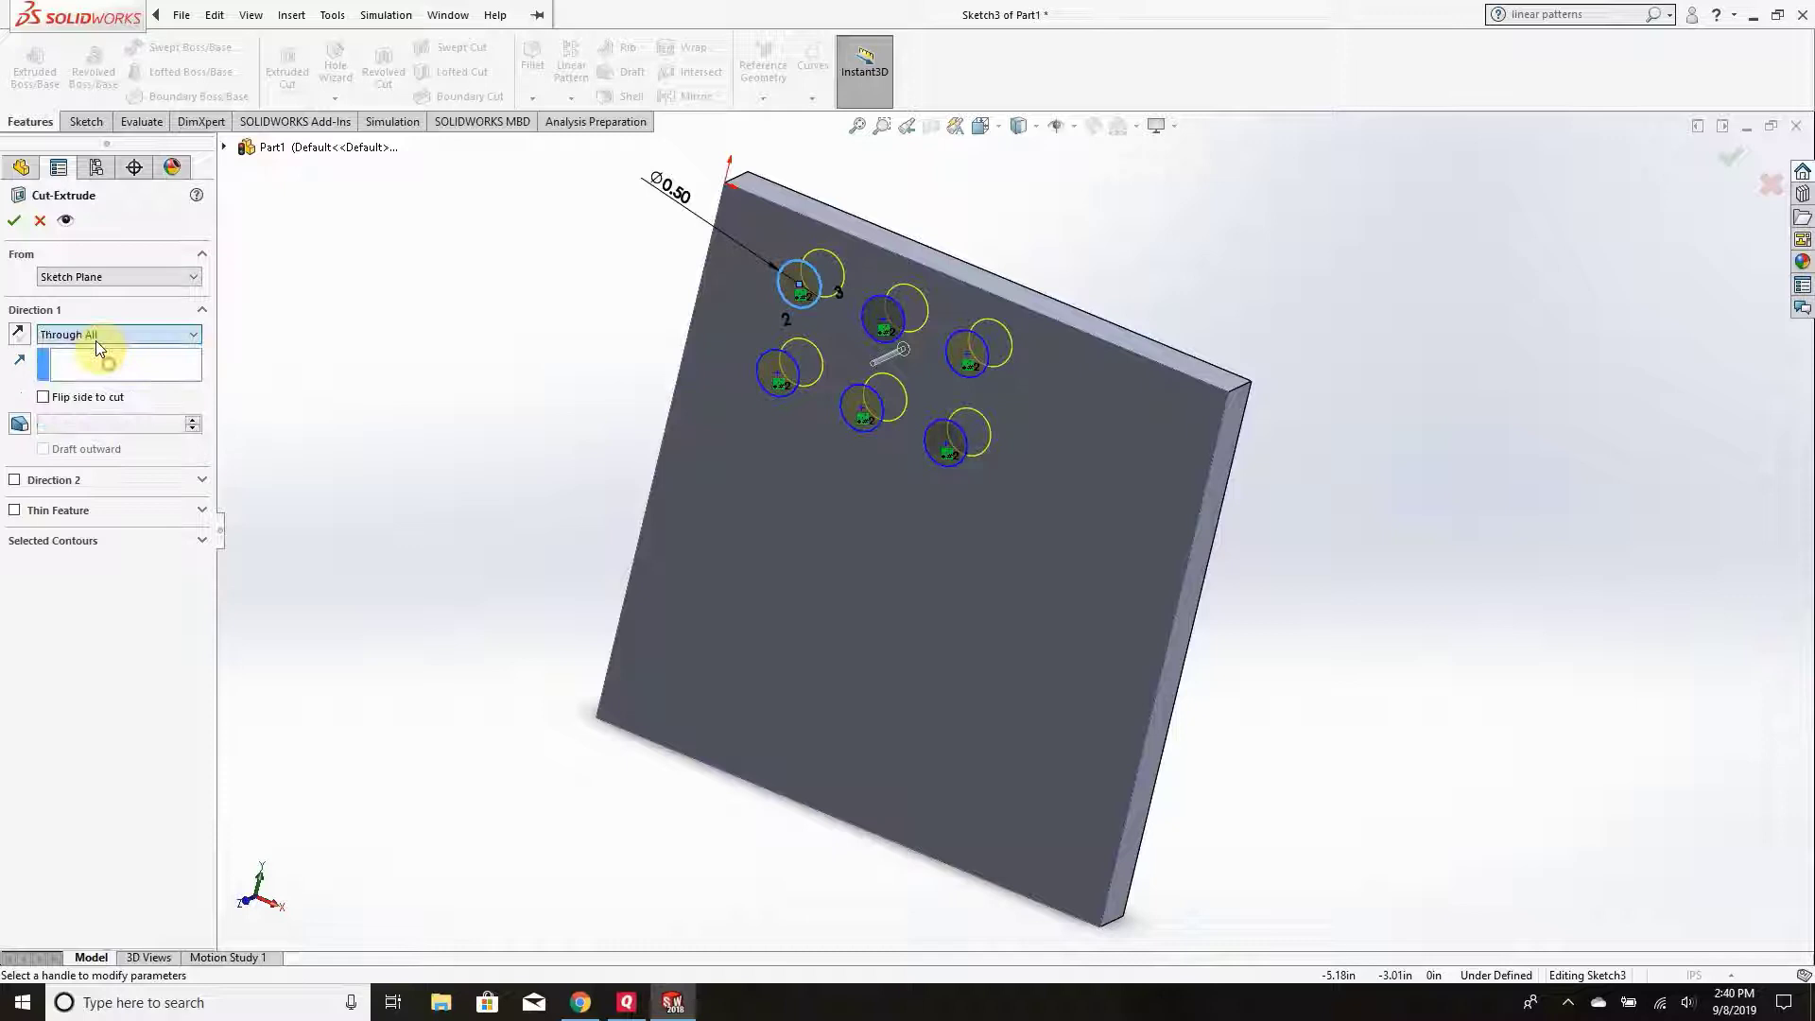
pyautogui.click(14, 220)
pyautogui.moveTo(480, 408); pyautogui.dragTo(486, 373, button='middle')
pyautogui.click(486, 367)
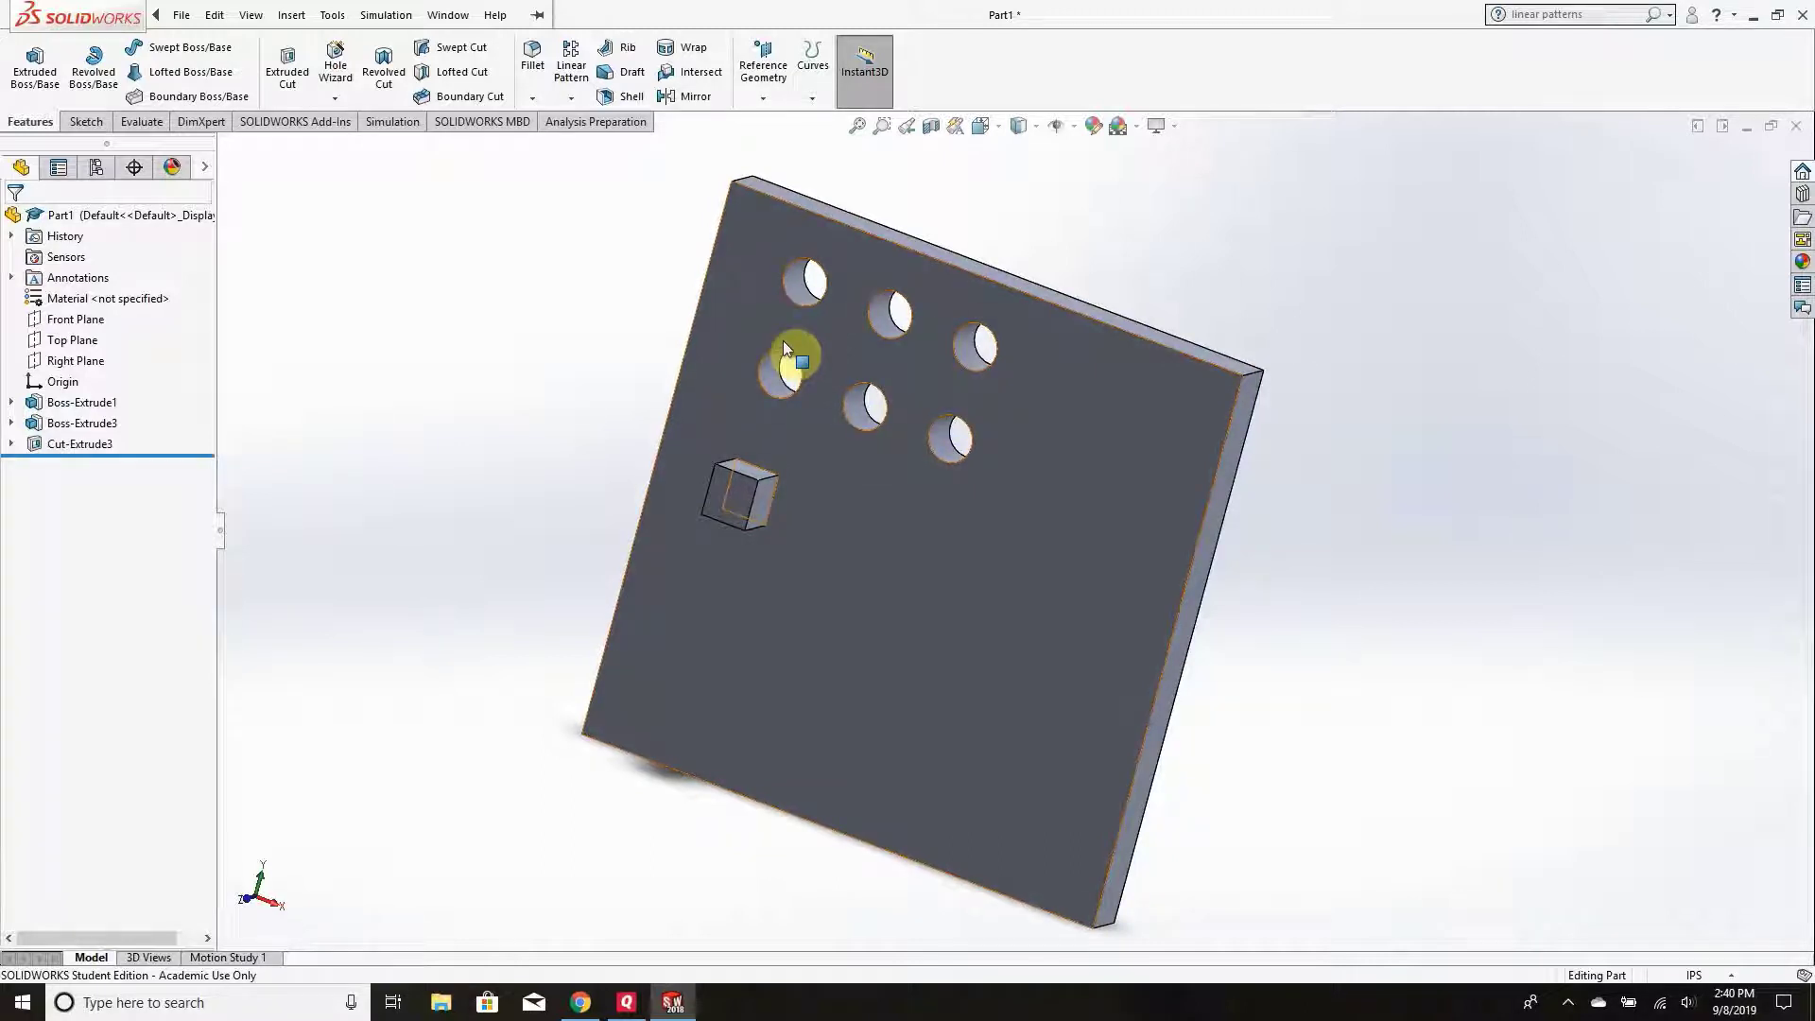
# Start a feature linear pattern and choose the small cube boss on the plate as the feature to pattern.
pyautogui.click(86, 121)
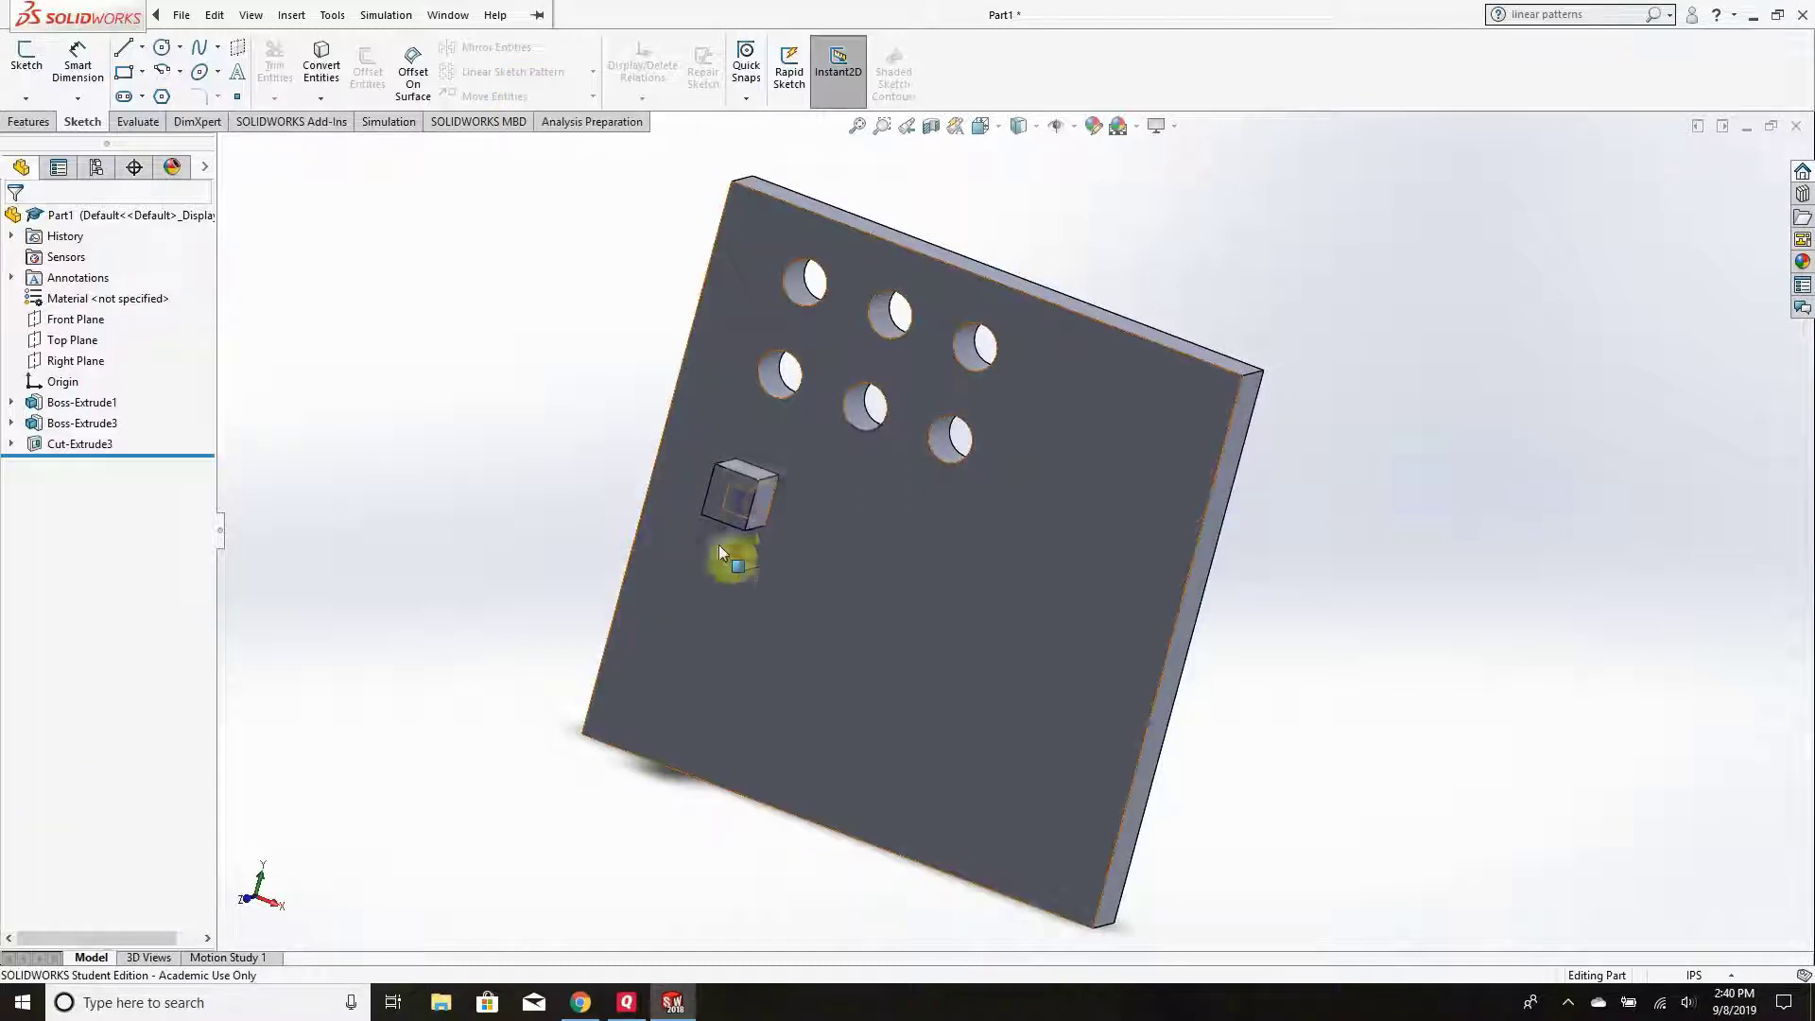
pyautogui.click(30, 121)
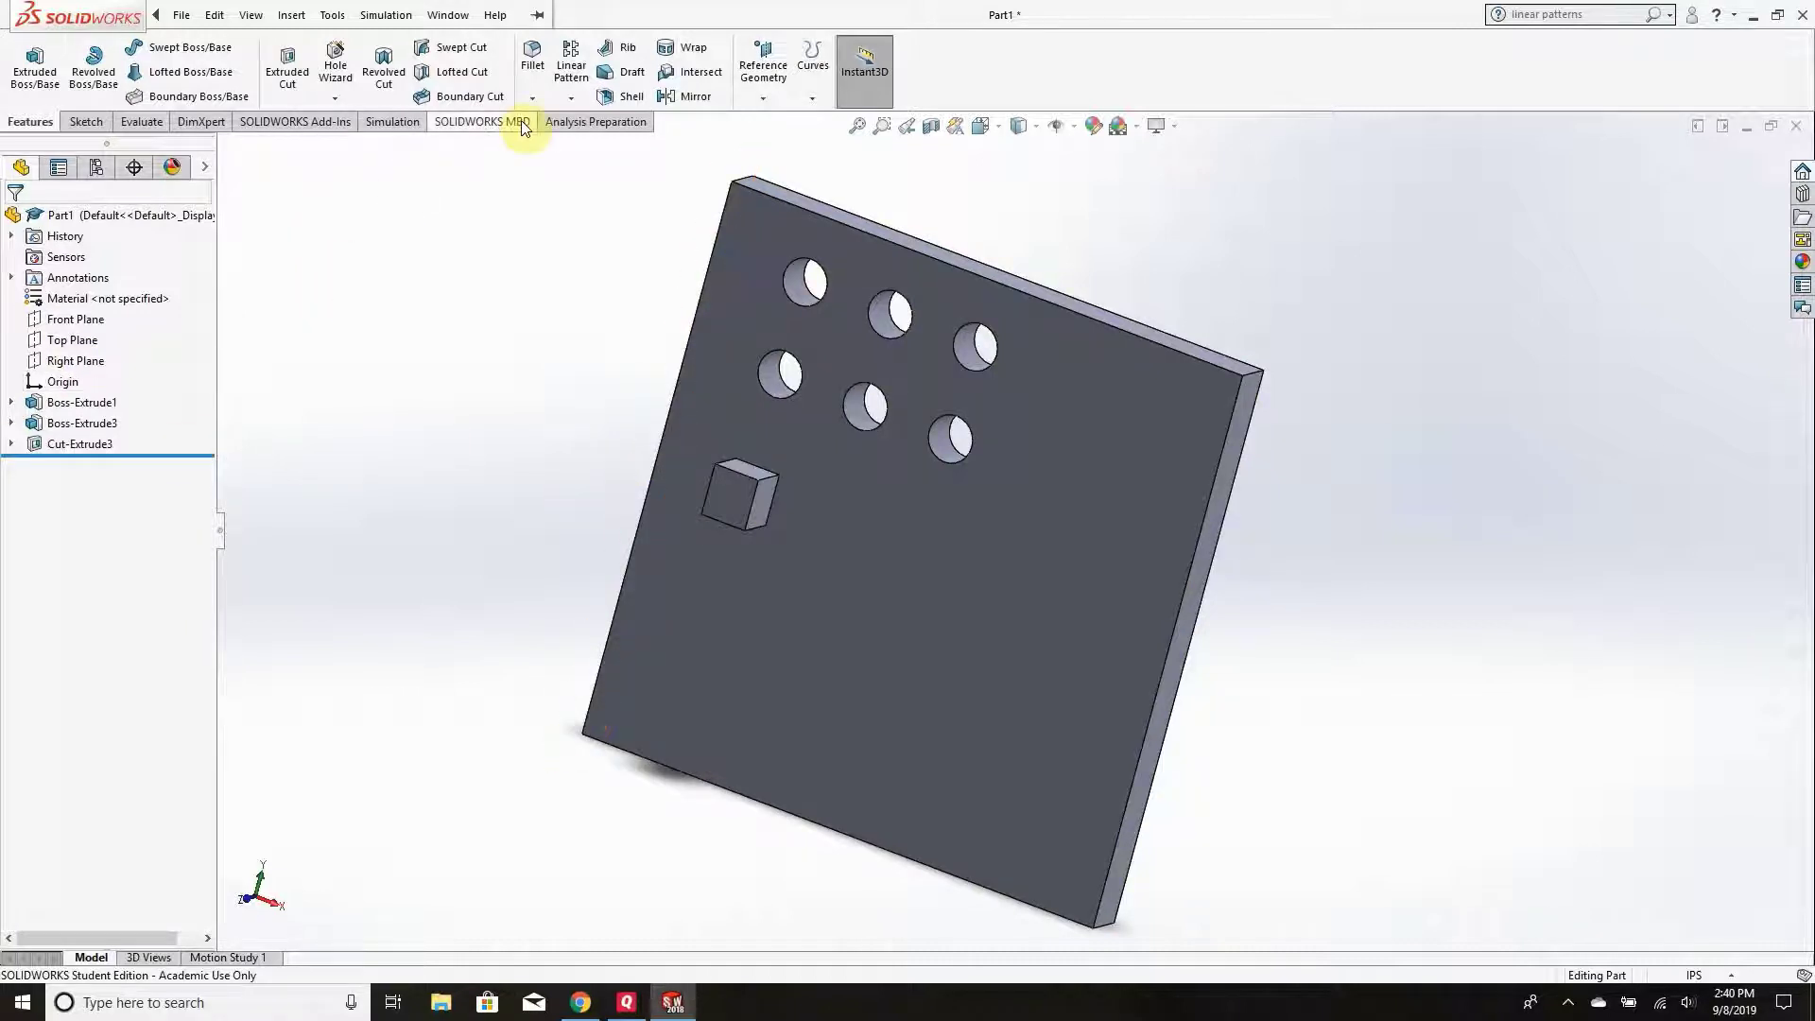
pyautogui.click(572, 70)
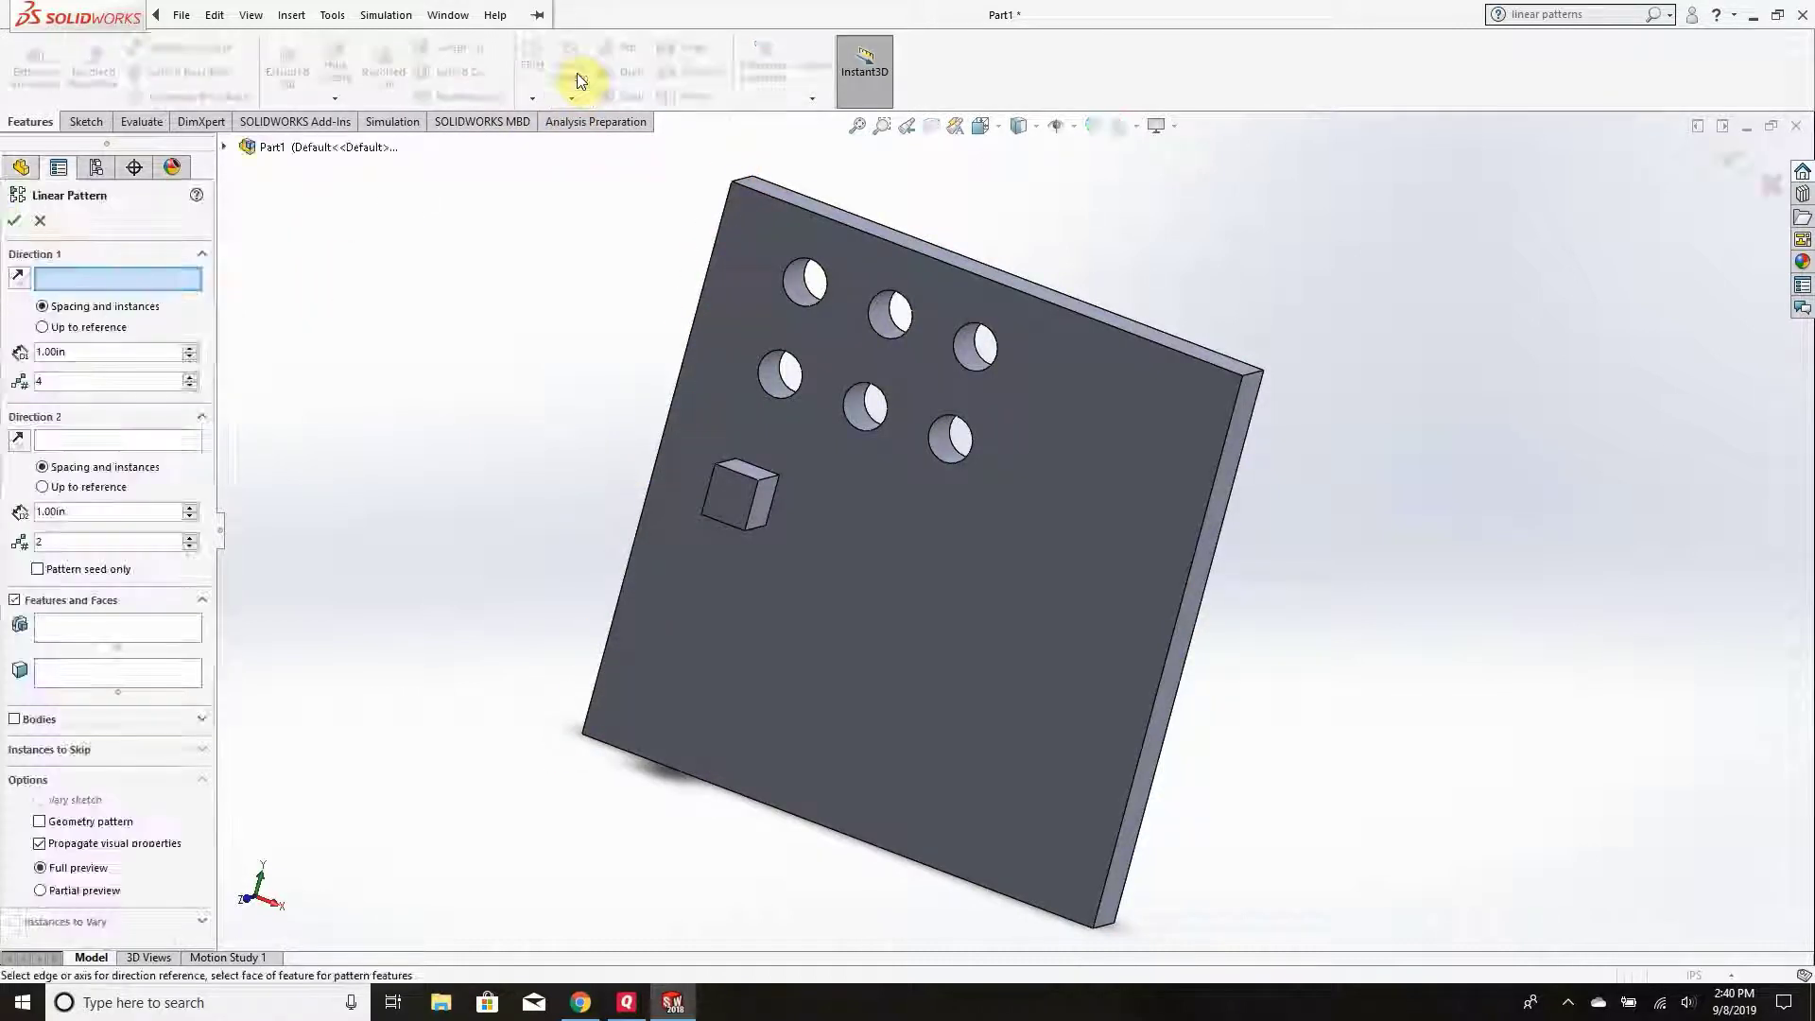
pyautogui.scroll(-1, 246, 302)
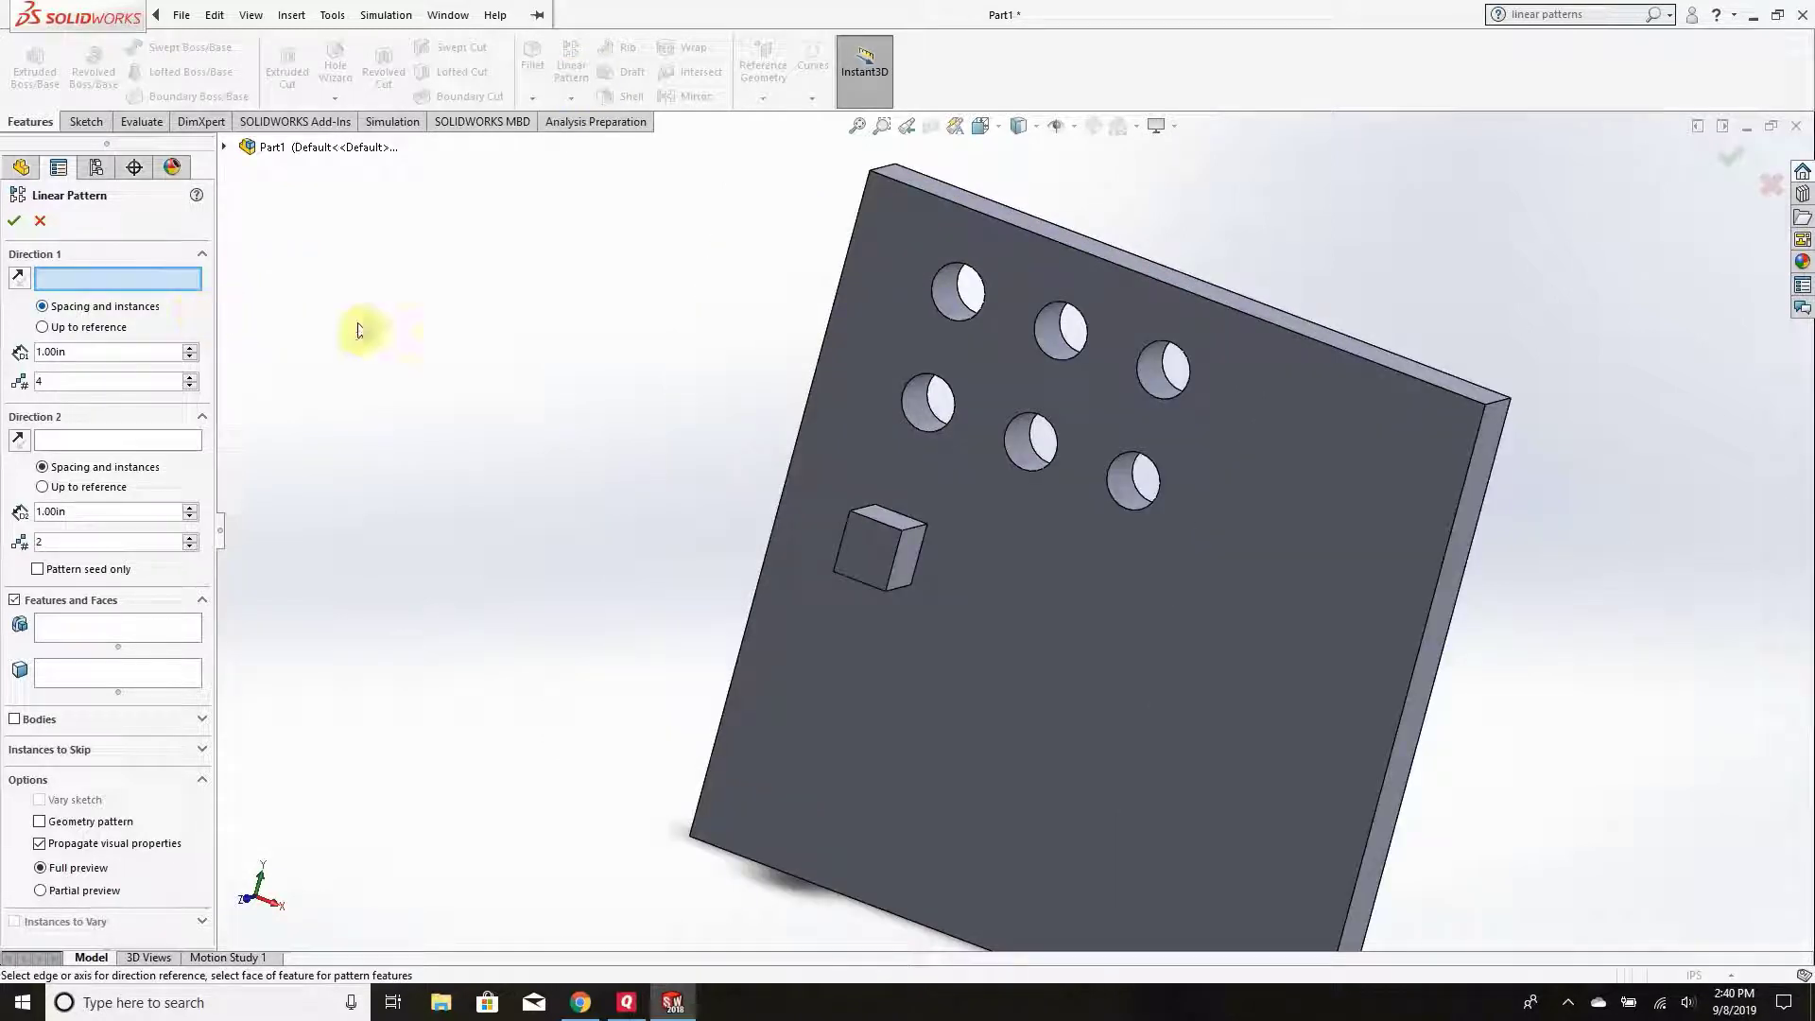
pyautogui.scroll(1, 442, 339)
pyautogui.scroll(1, 1453, 809)
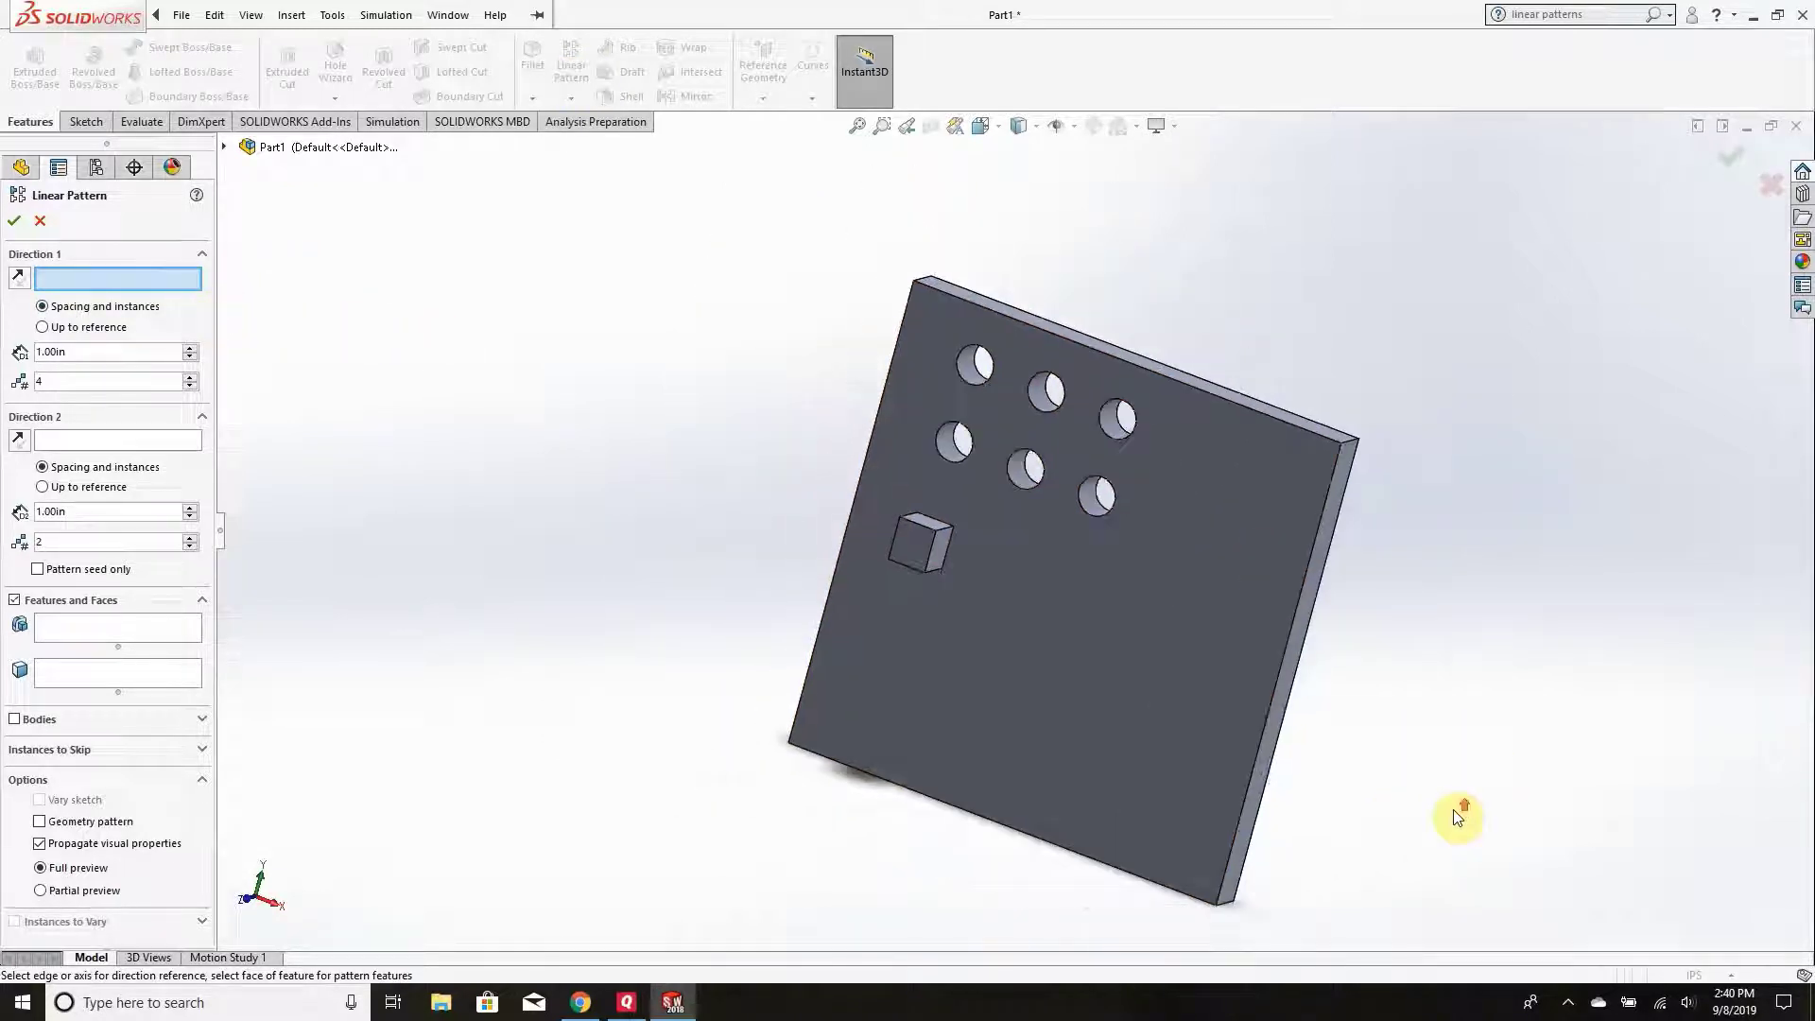
pyautogui.scroll(-1, 1447, 809)
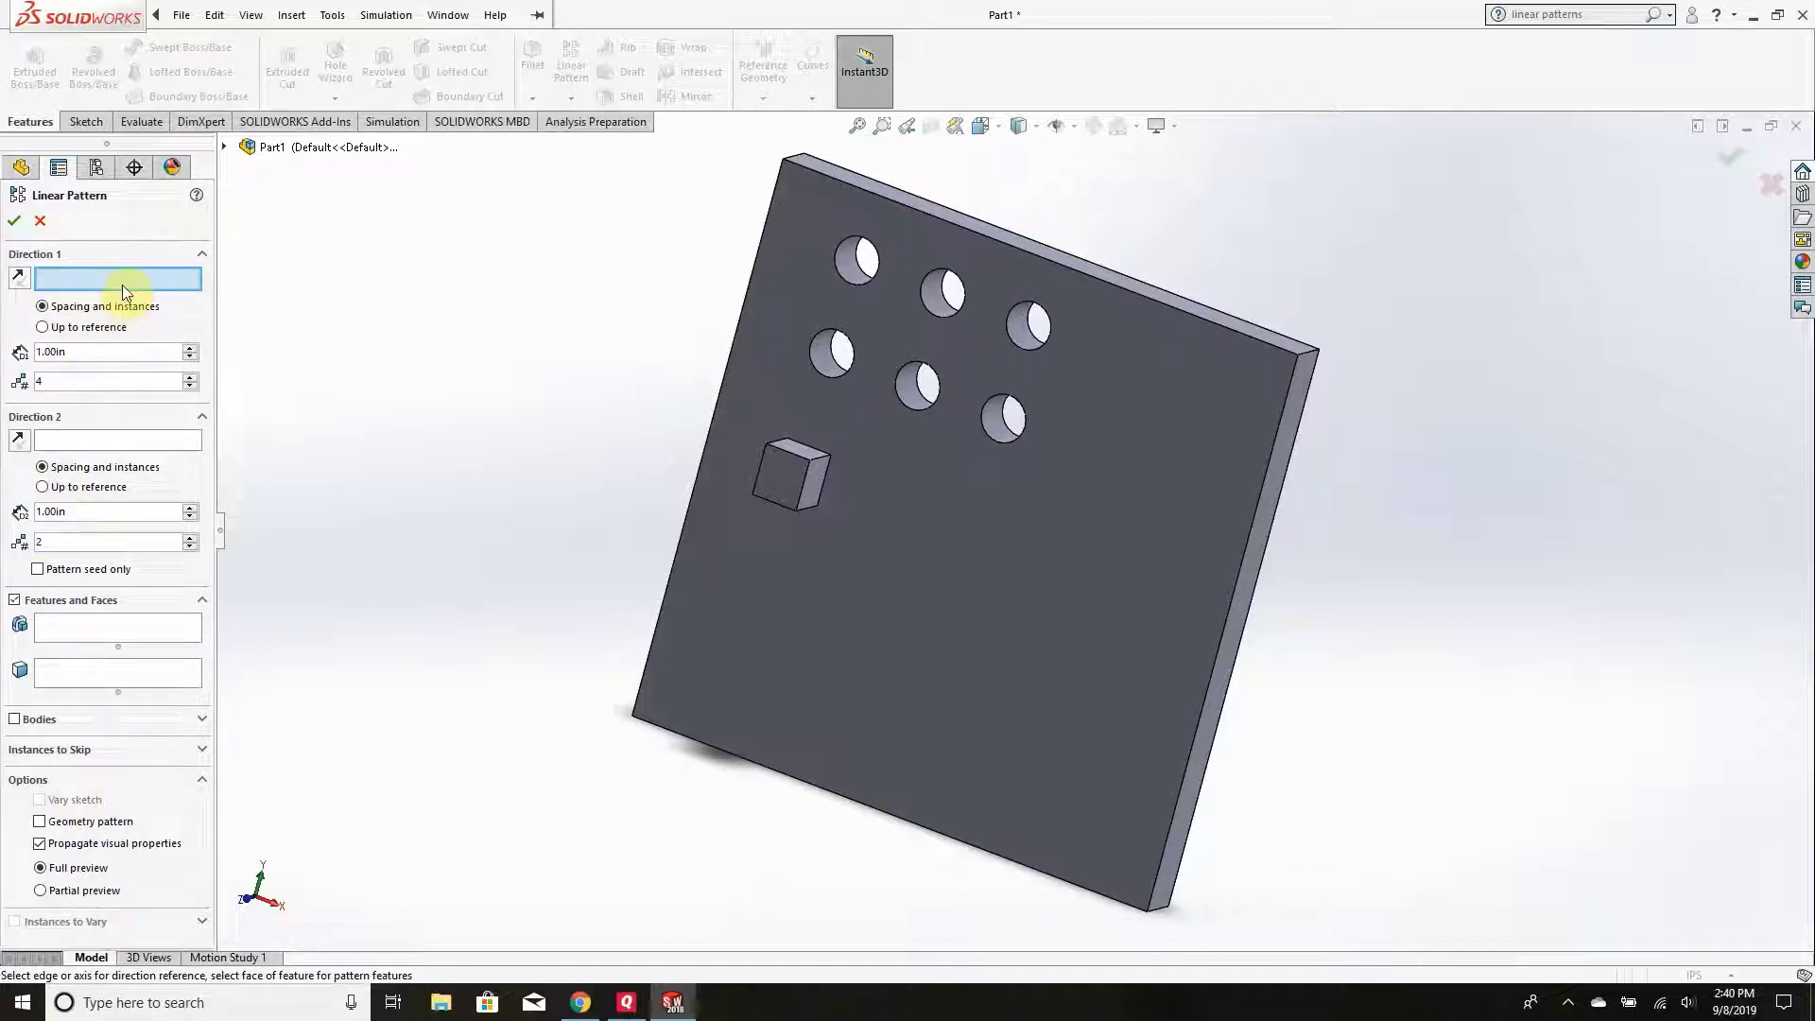
pyautogui.click(100, 631)
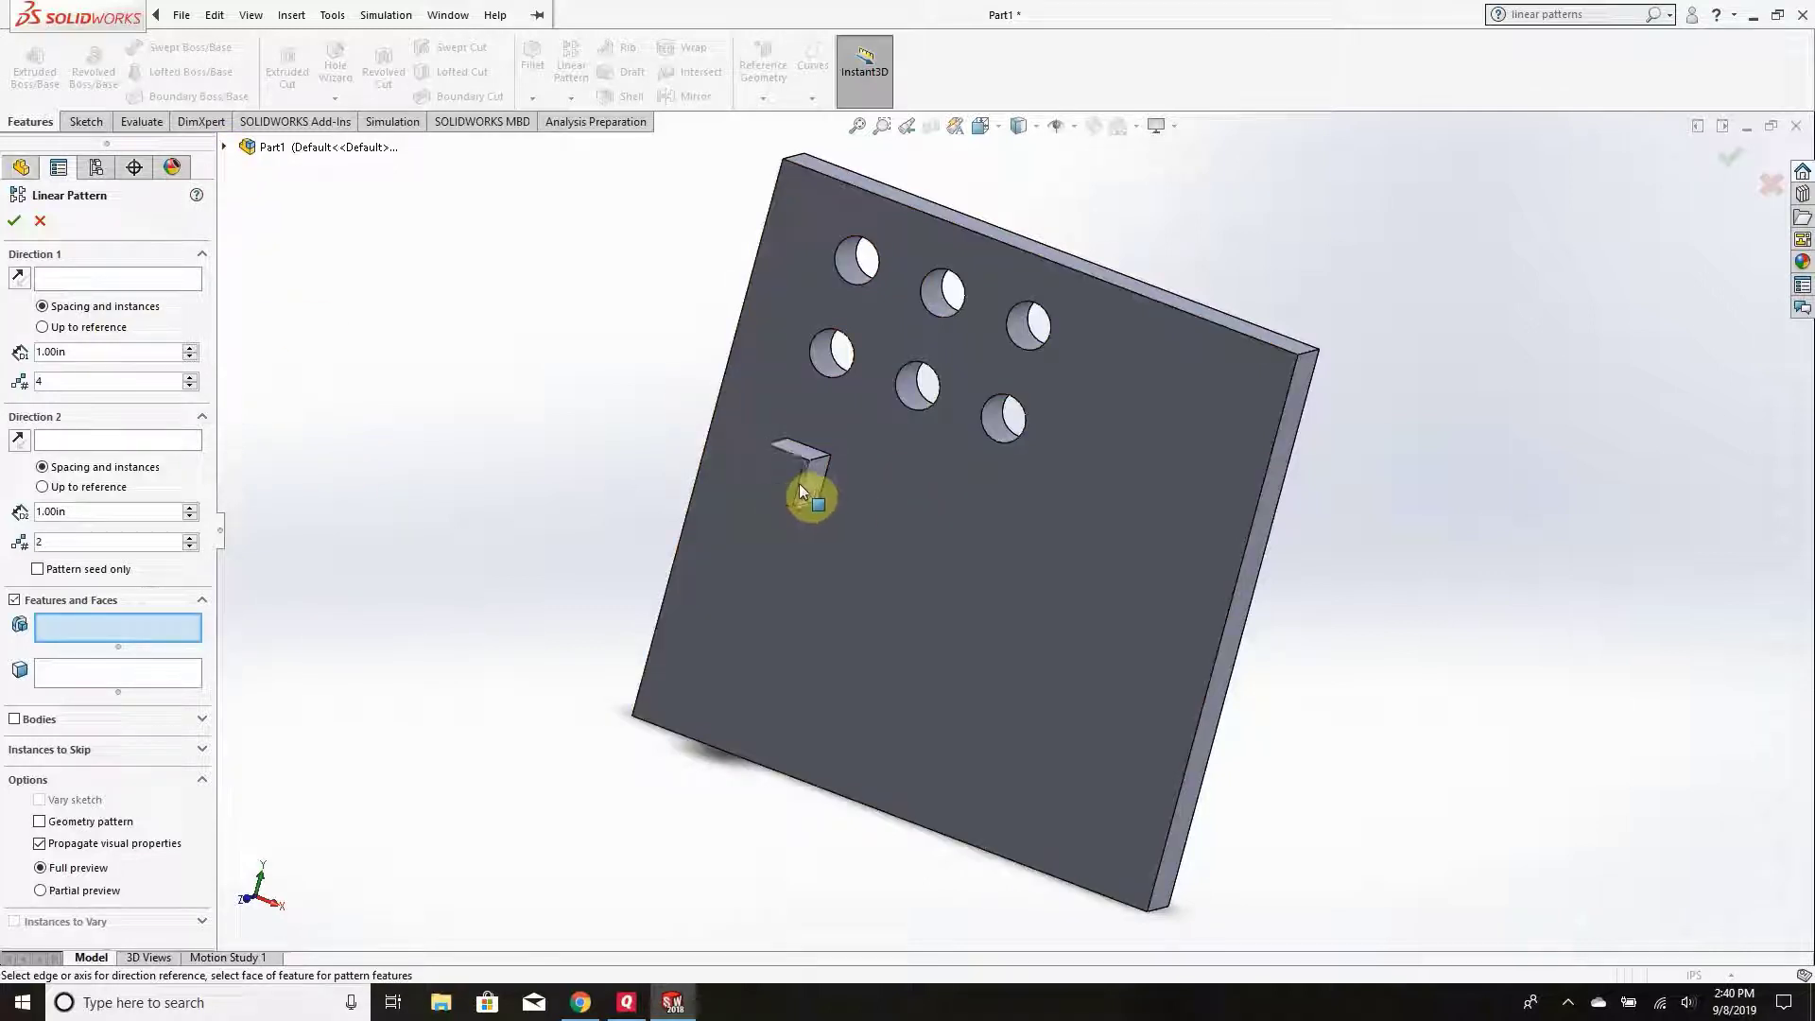
pyautogui.click(797, 482)
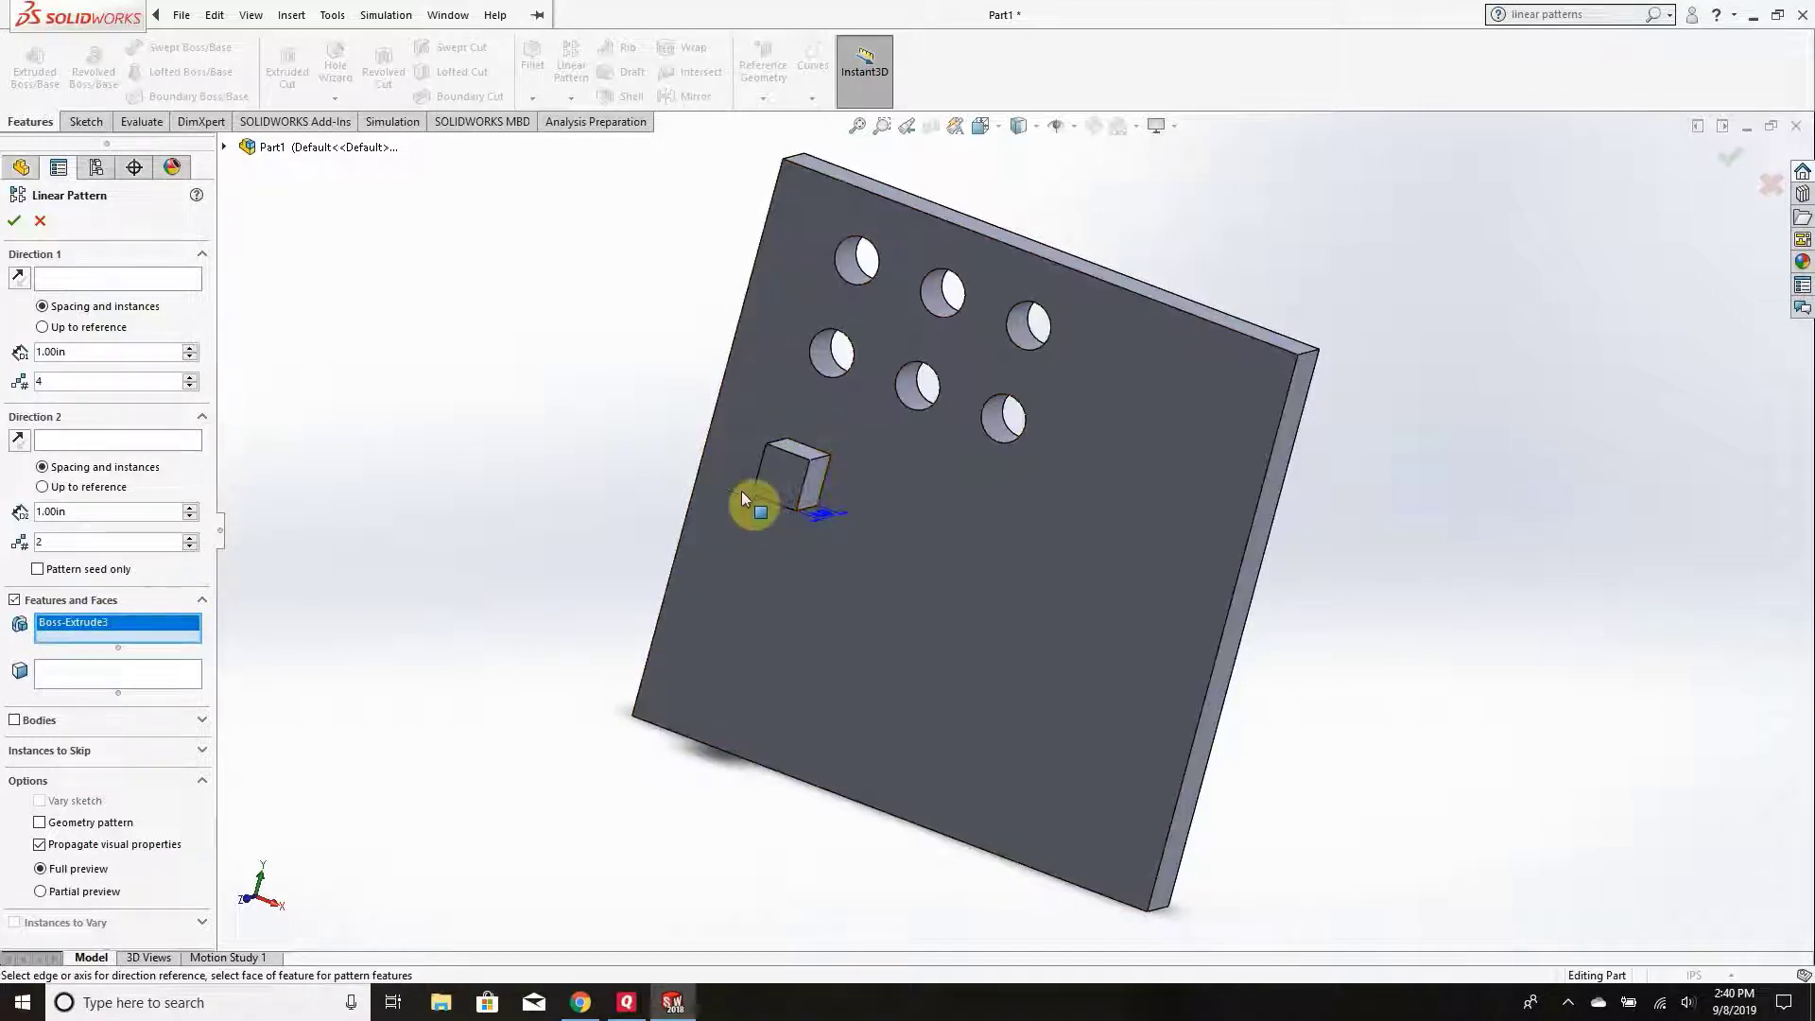
pyautogui.click(224, 147)
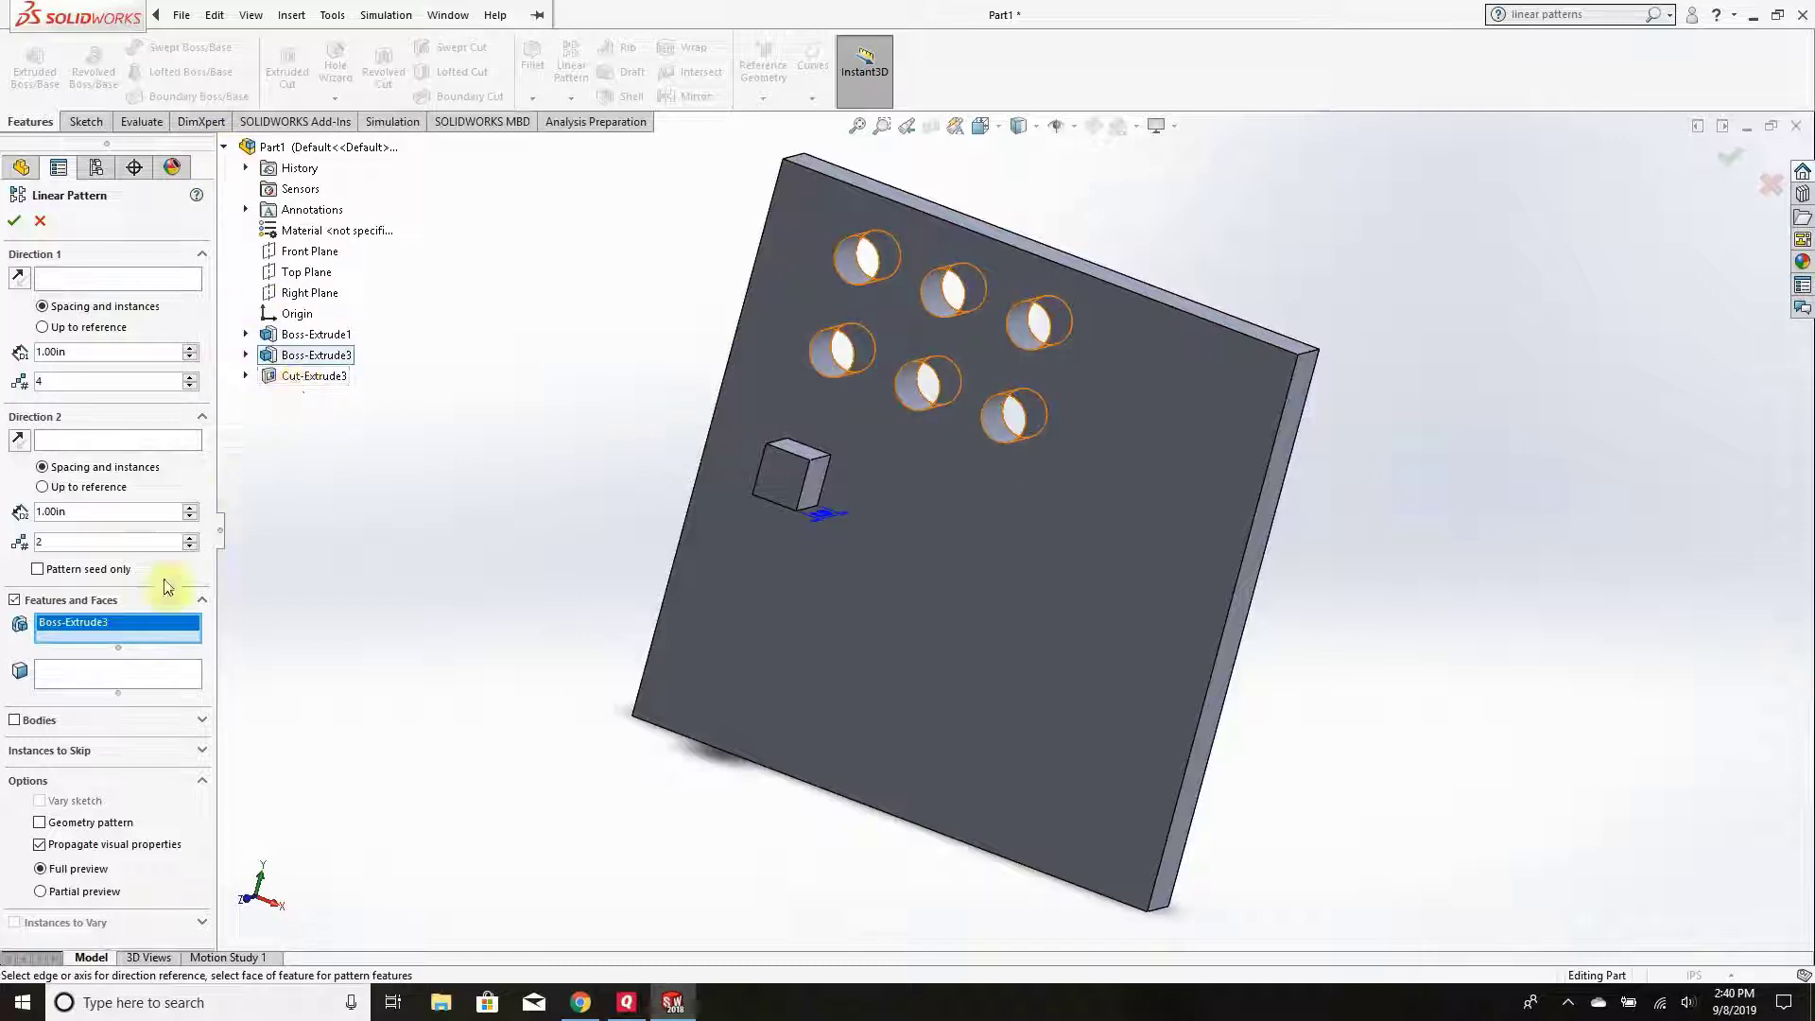
# Use the plate's front upper edge as Direction 1 and its front left edge as Direction 2 of the cube pattern.
pyautogui.click(94, 281)
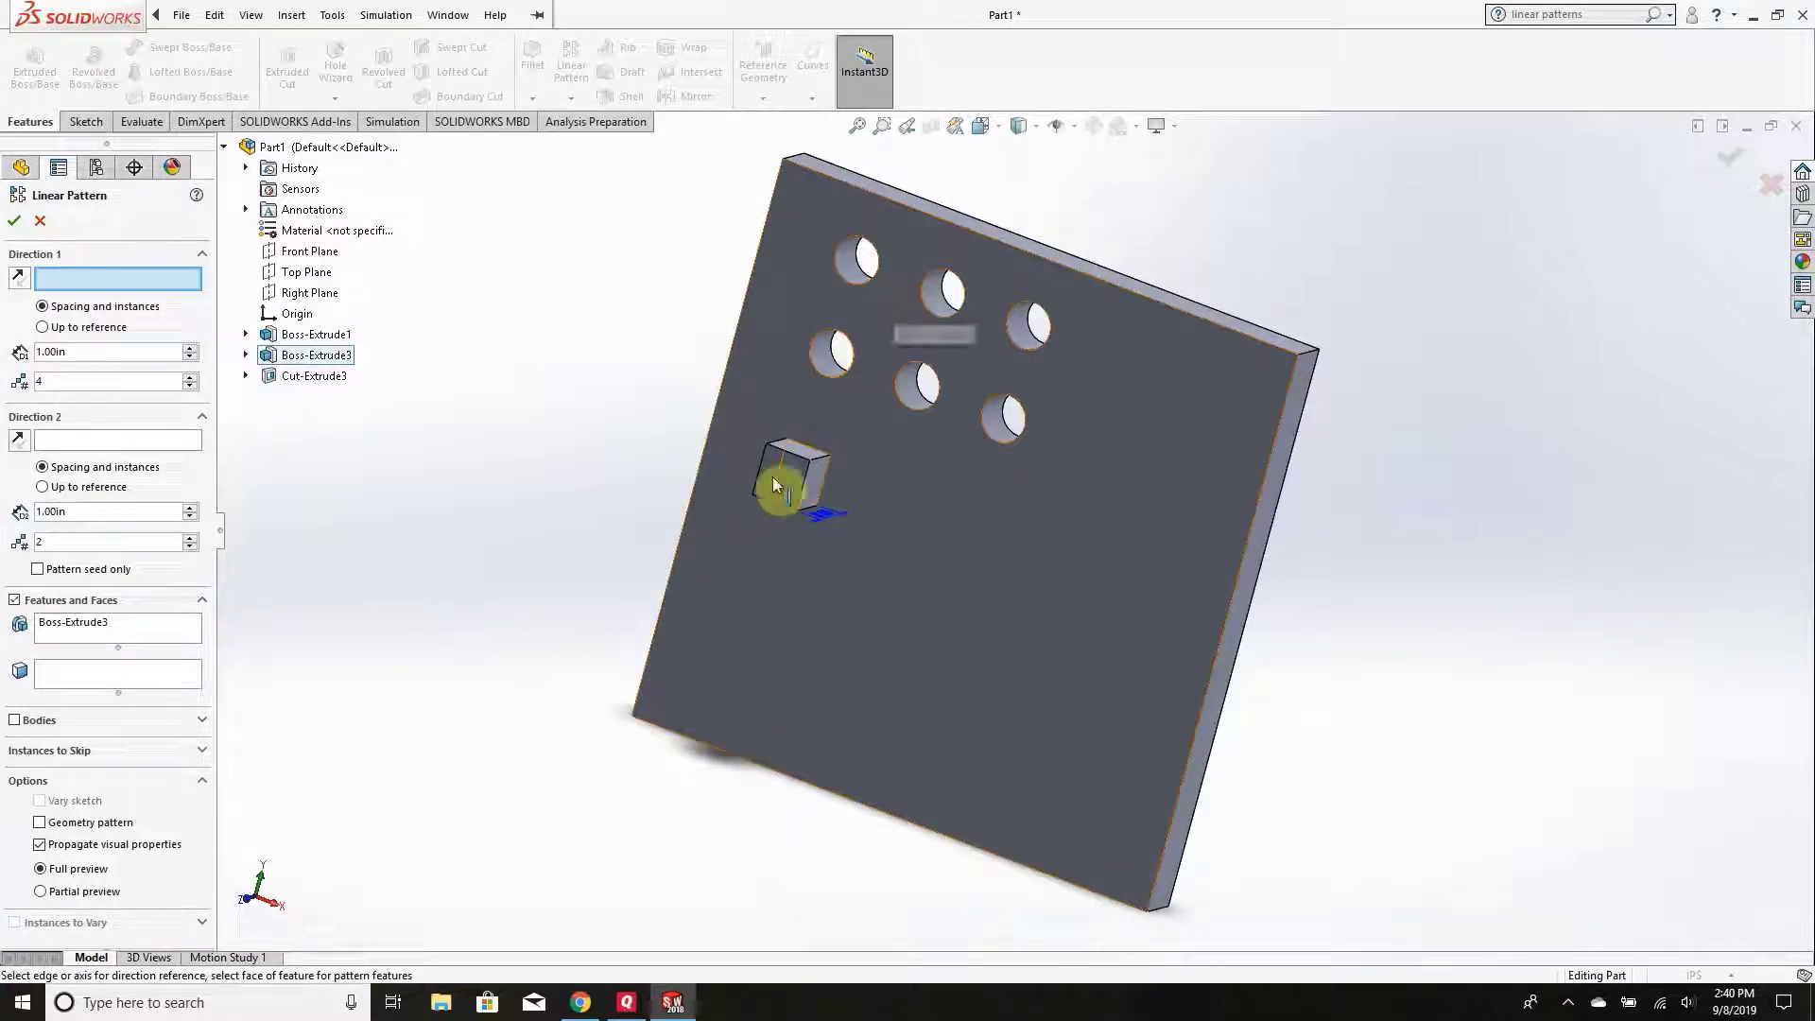
pyautogui.click(1006, 246)
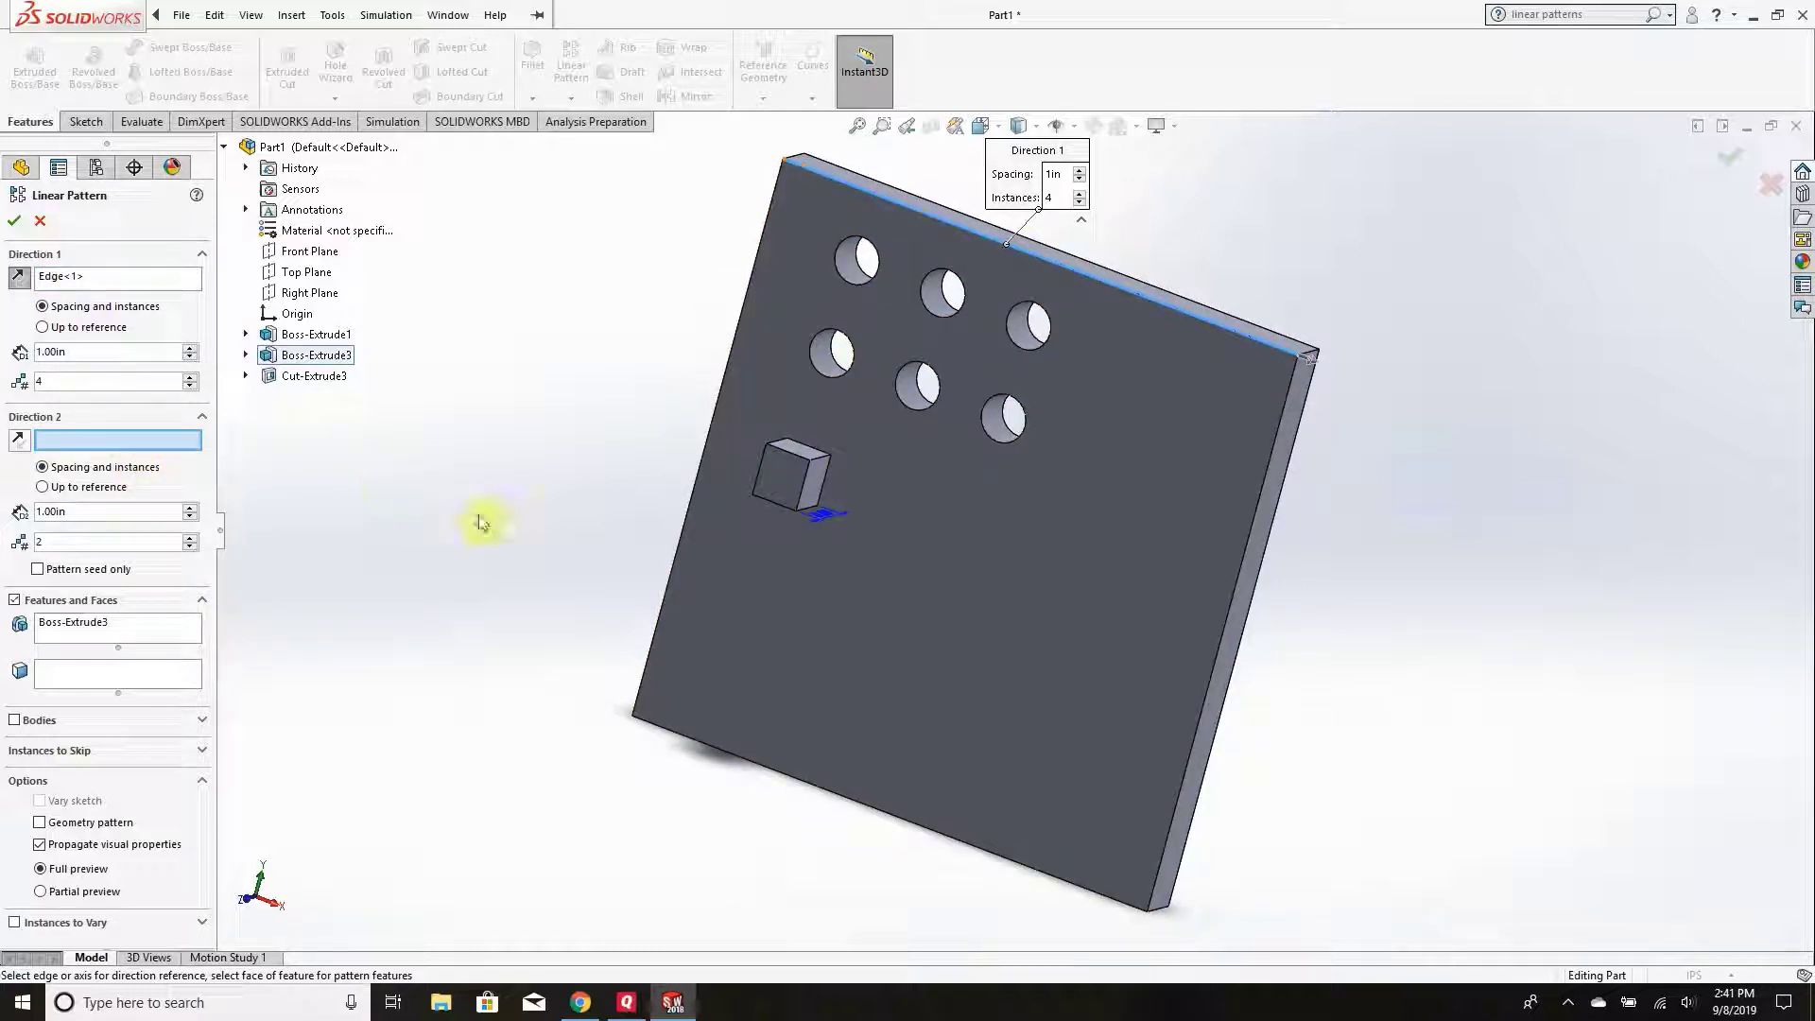
pyautogui.click(695, 487)
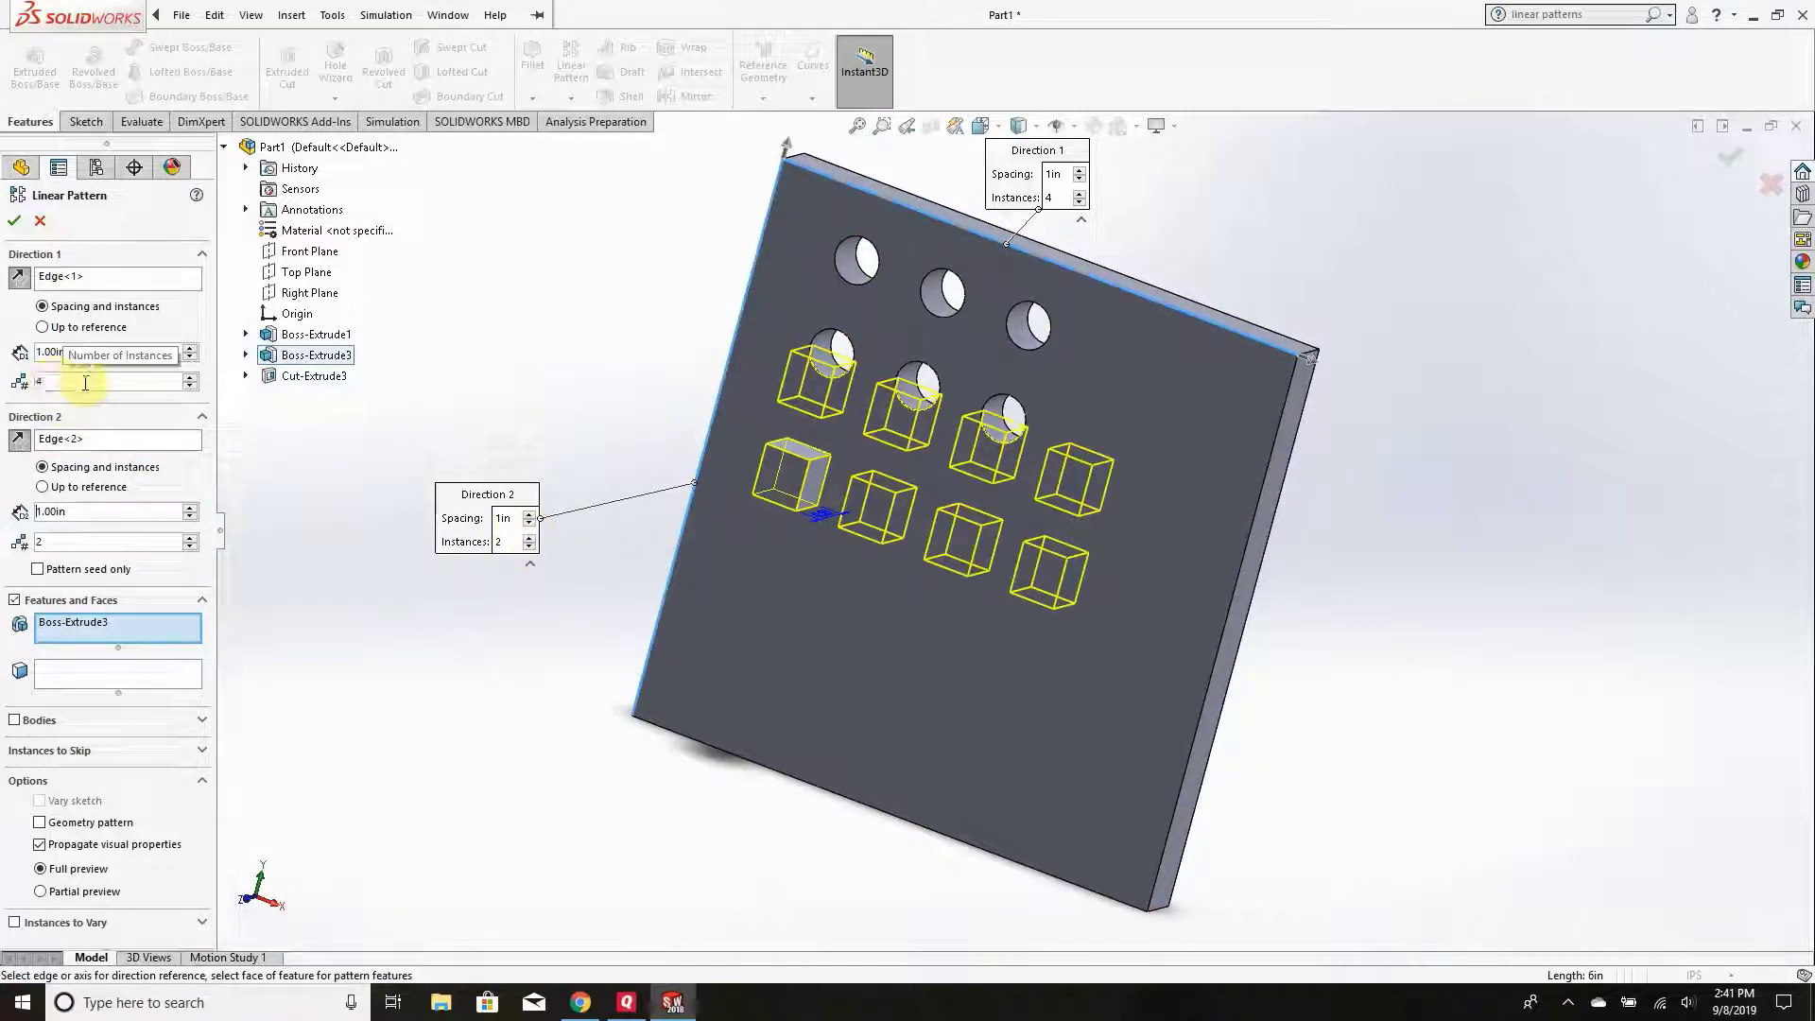
# Set Direction 1 to 3 instances, reverse Direction 2 to run down the plate, and create the cube pattern.
pyautogui.click(191, 386)
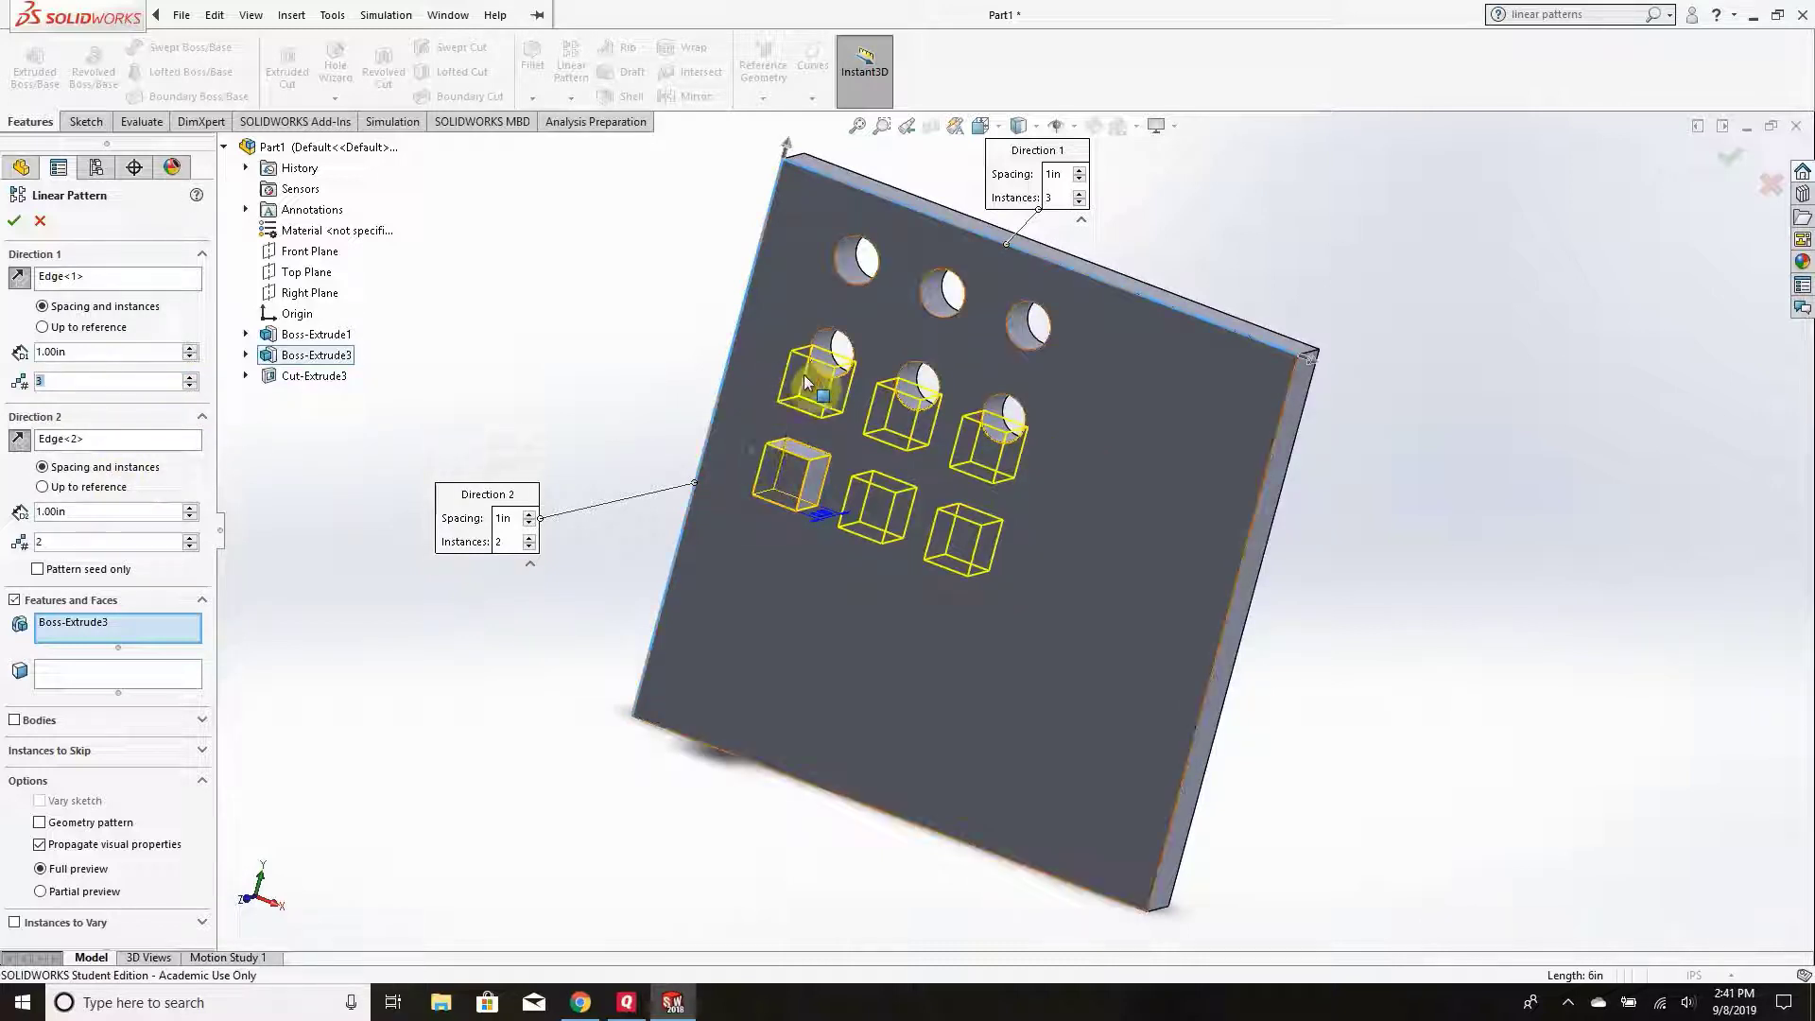
pyautogui.click(19, 439)
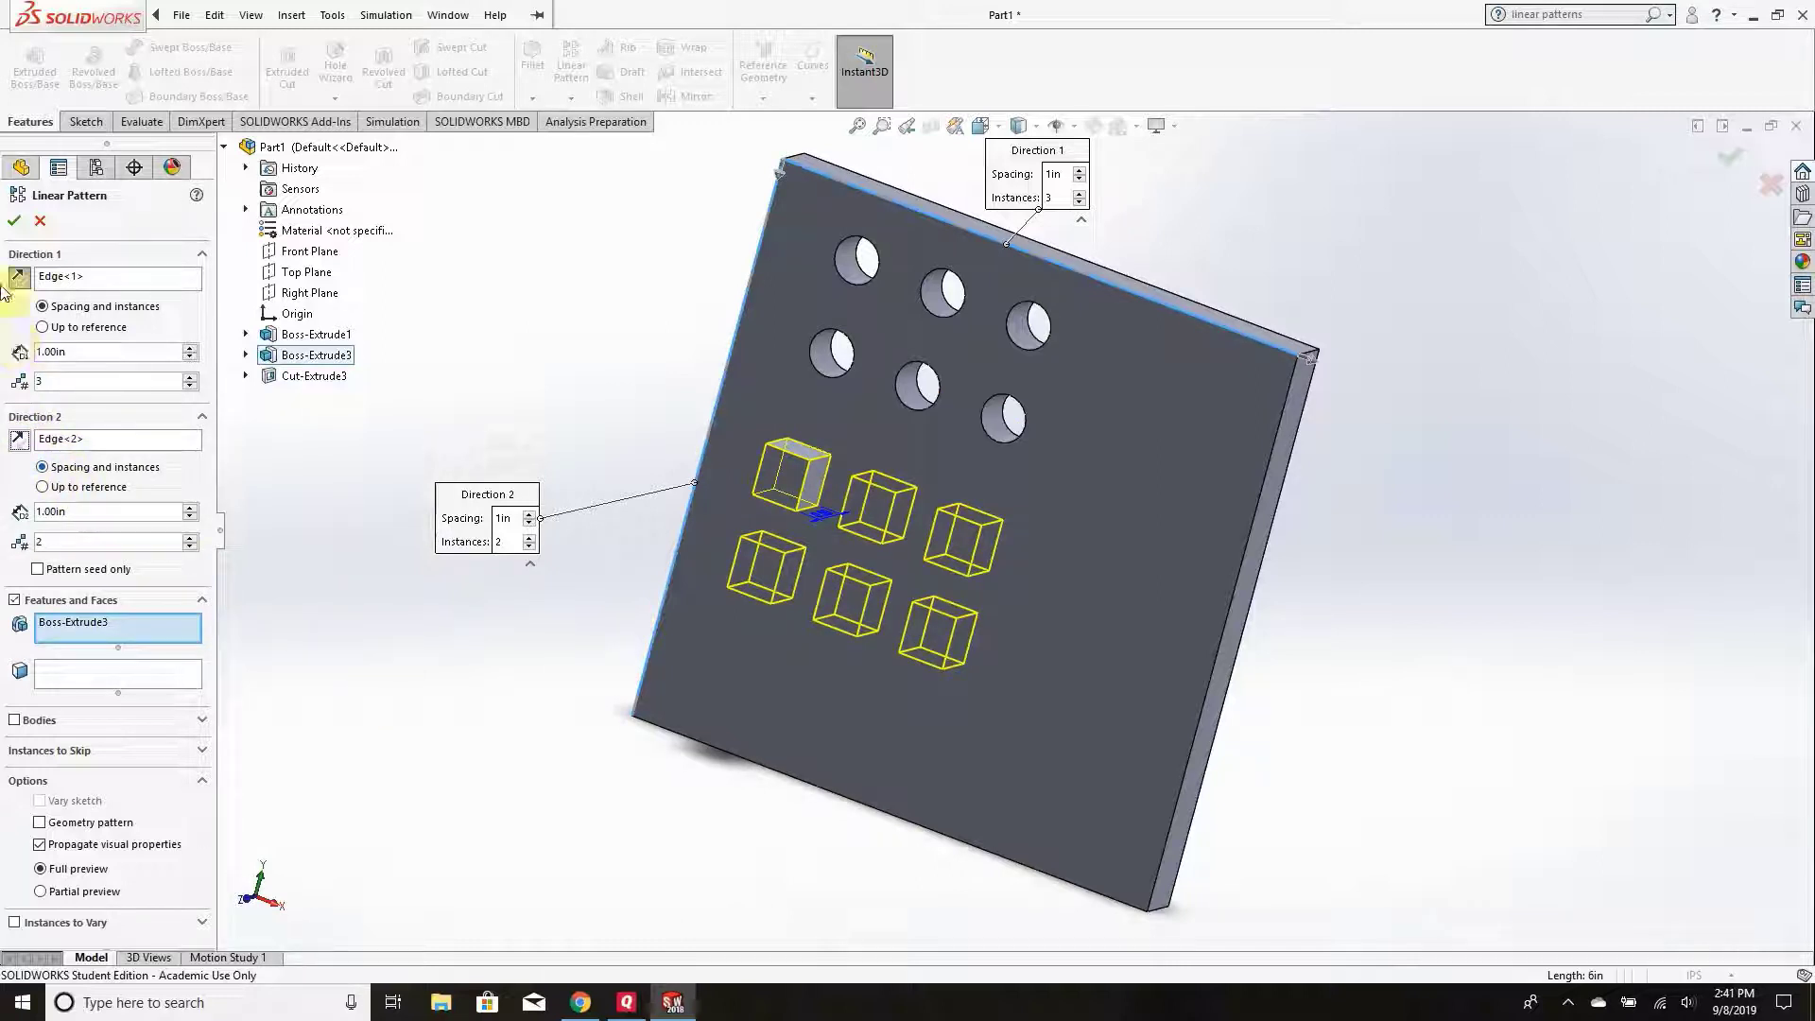
pyautogui.click(14, 220)
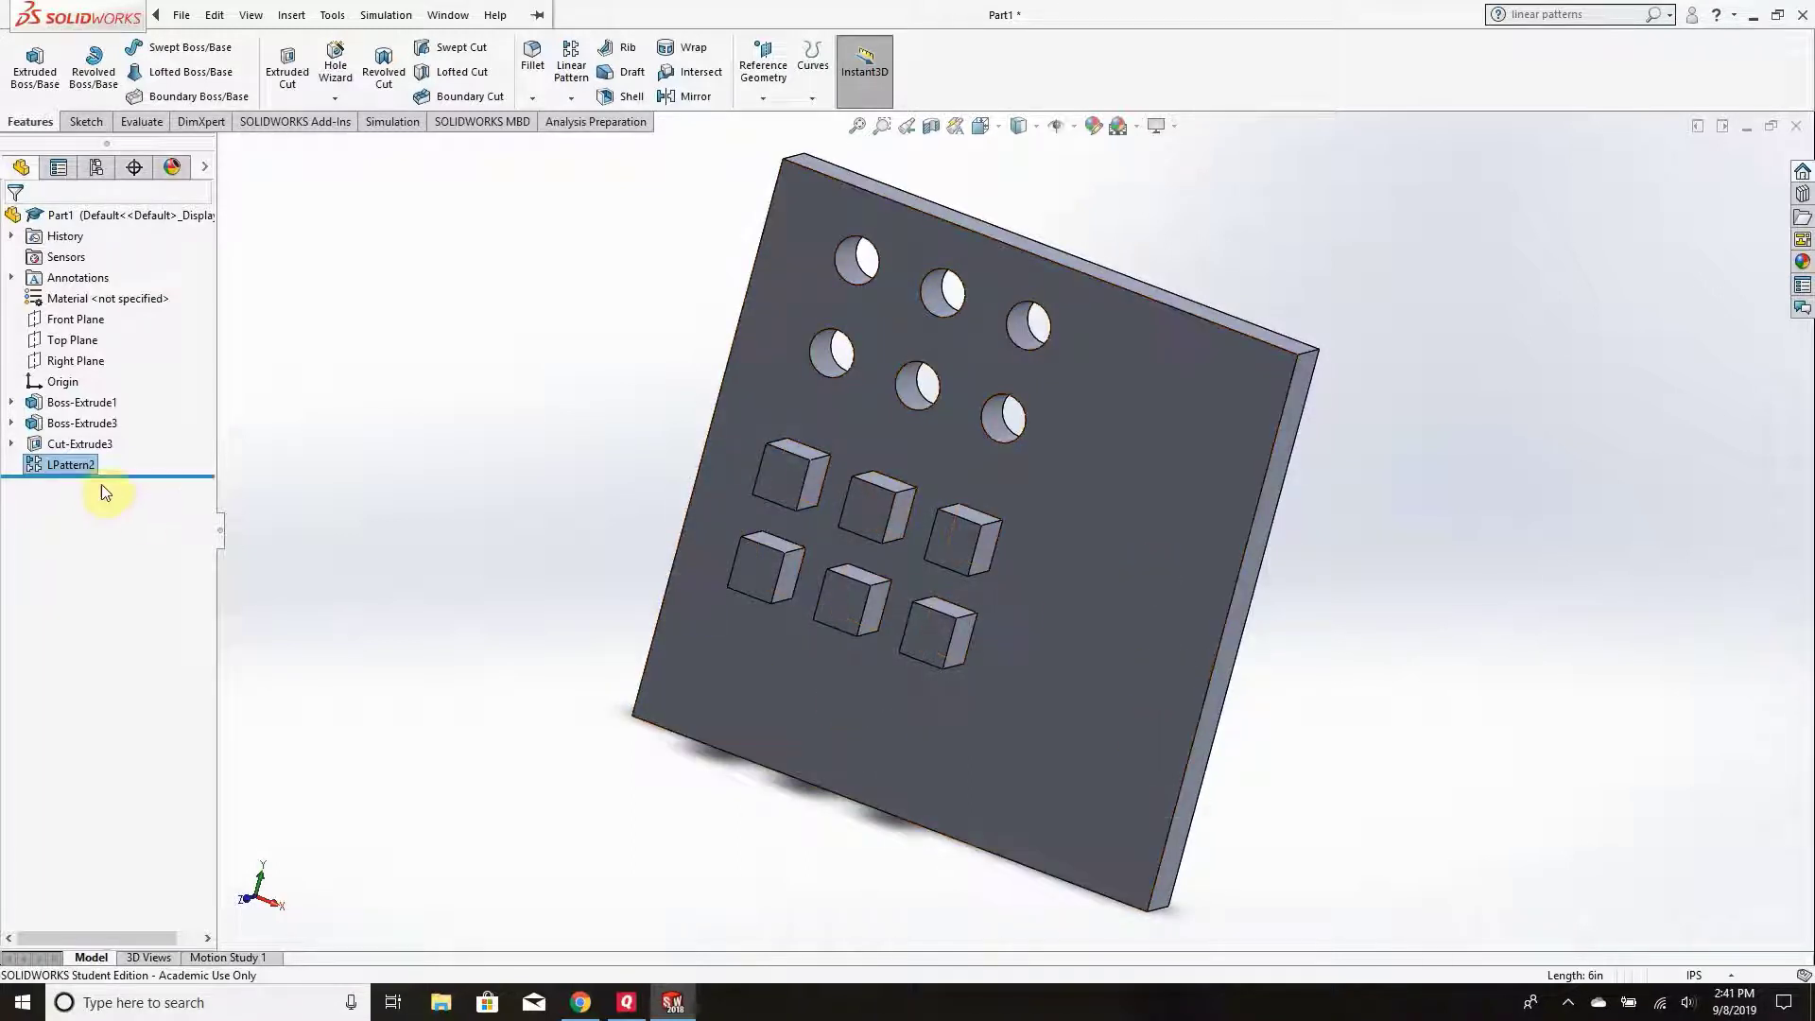
pyautogui.click(76, 465)
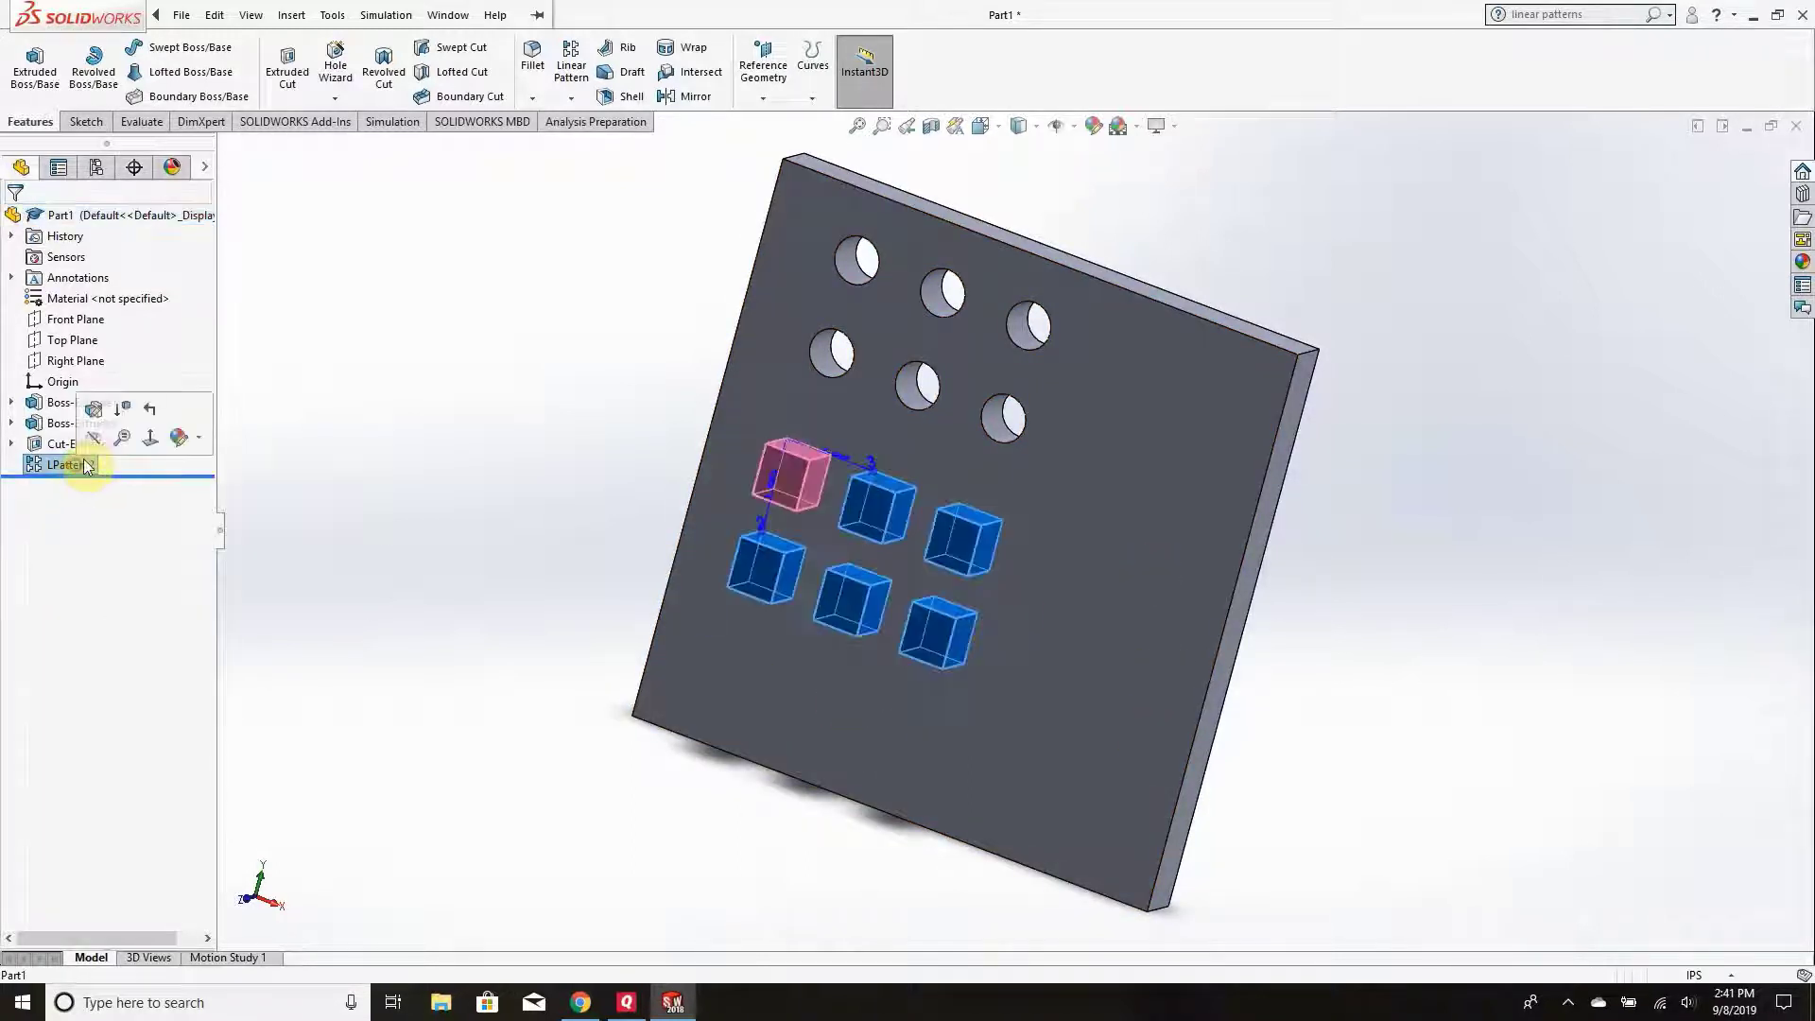
# Edit the cube linear pattern and set instances (2, 1) and (3, 2) as instances to skip.
pyautogui.click(75, 465)
pyautogui.press('Escape')
pyautogui.click(373, 507)
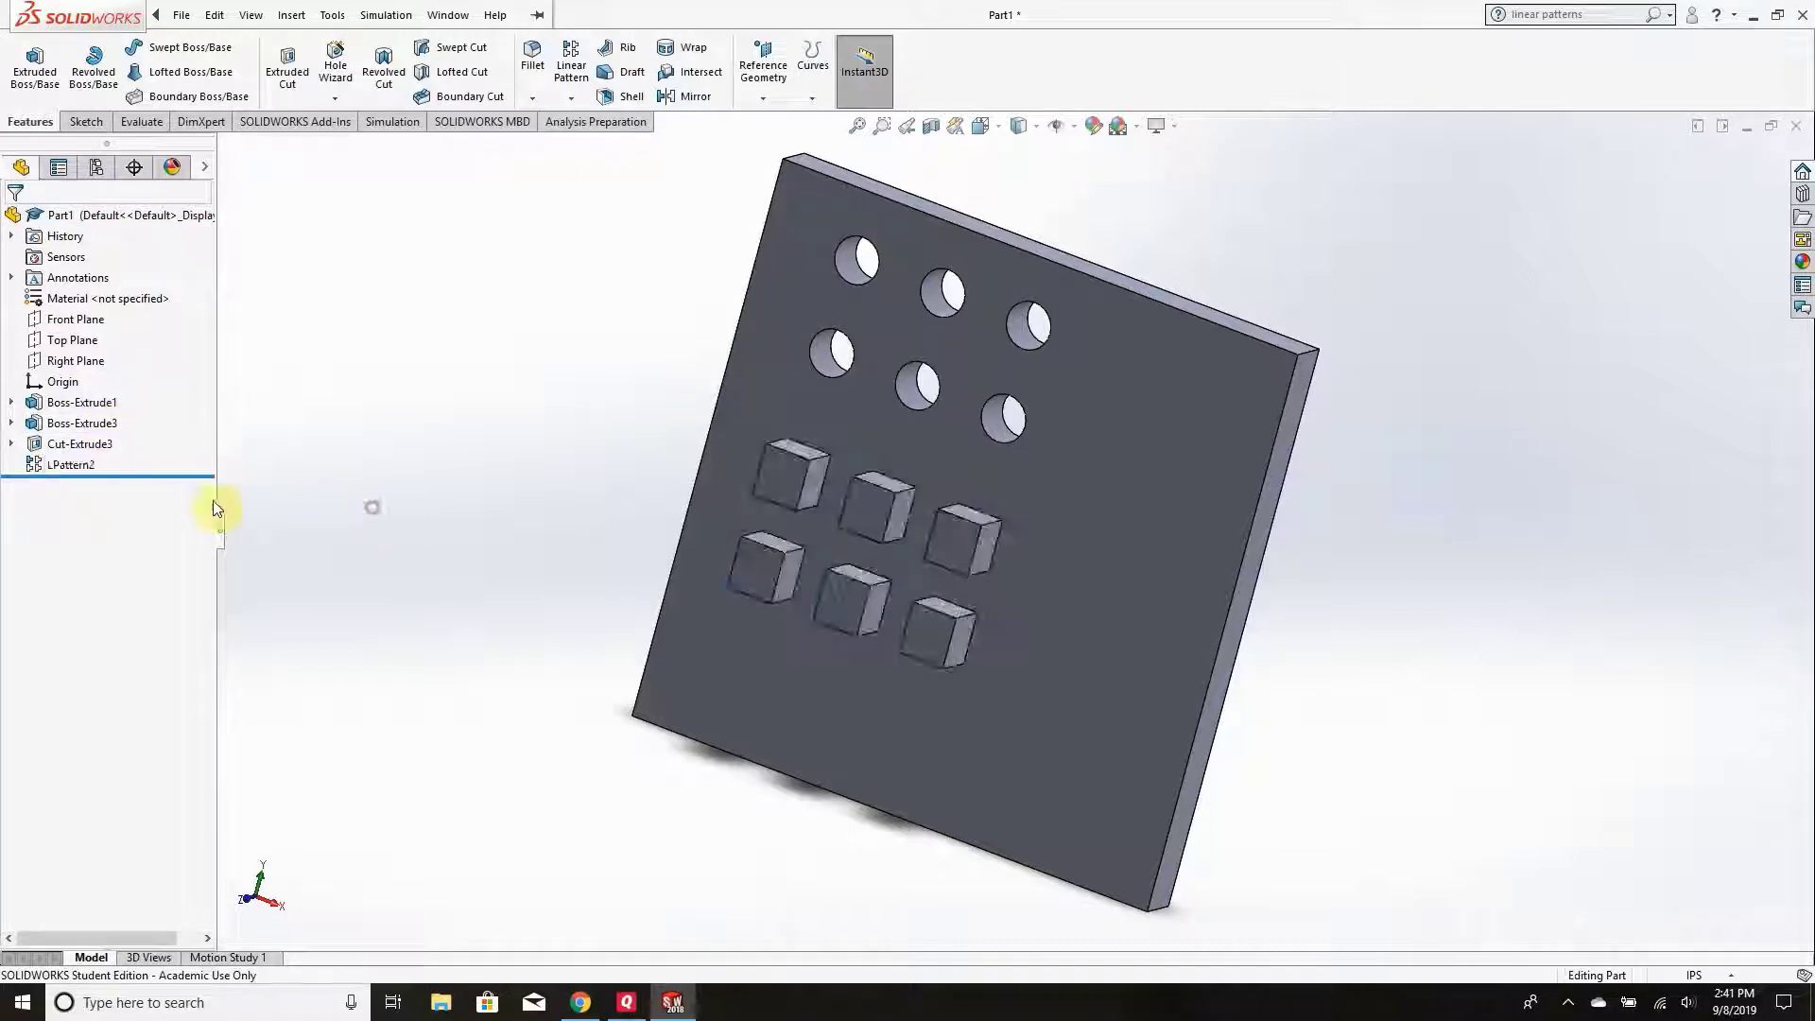
pyautogui.click(72, 465)
pyautogui.click(91, 410)
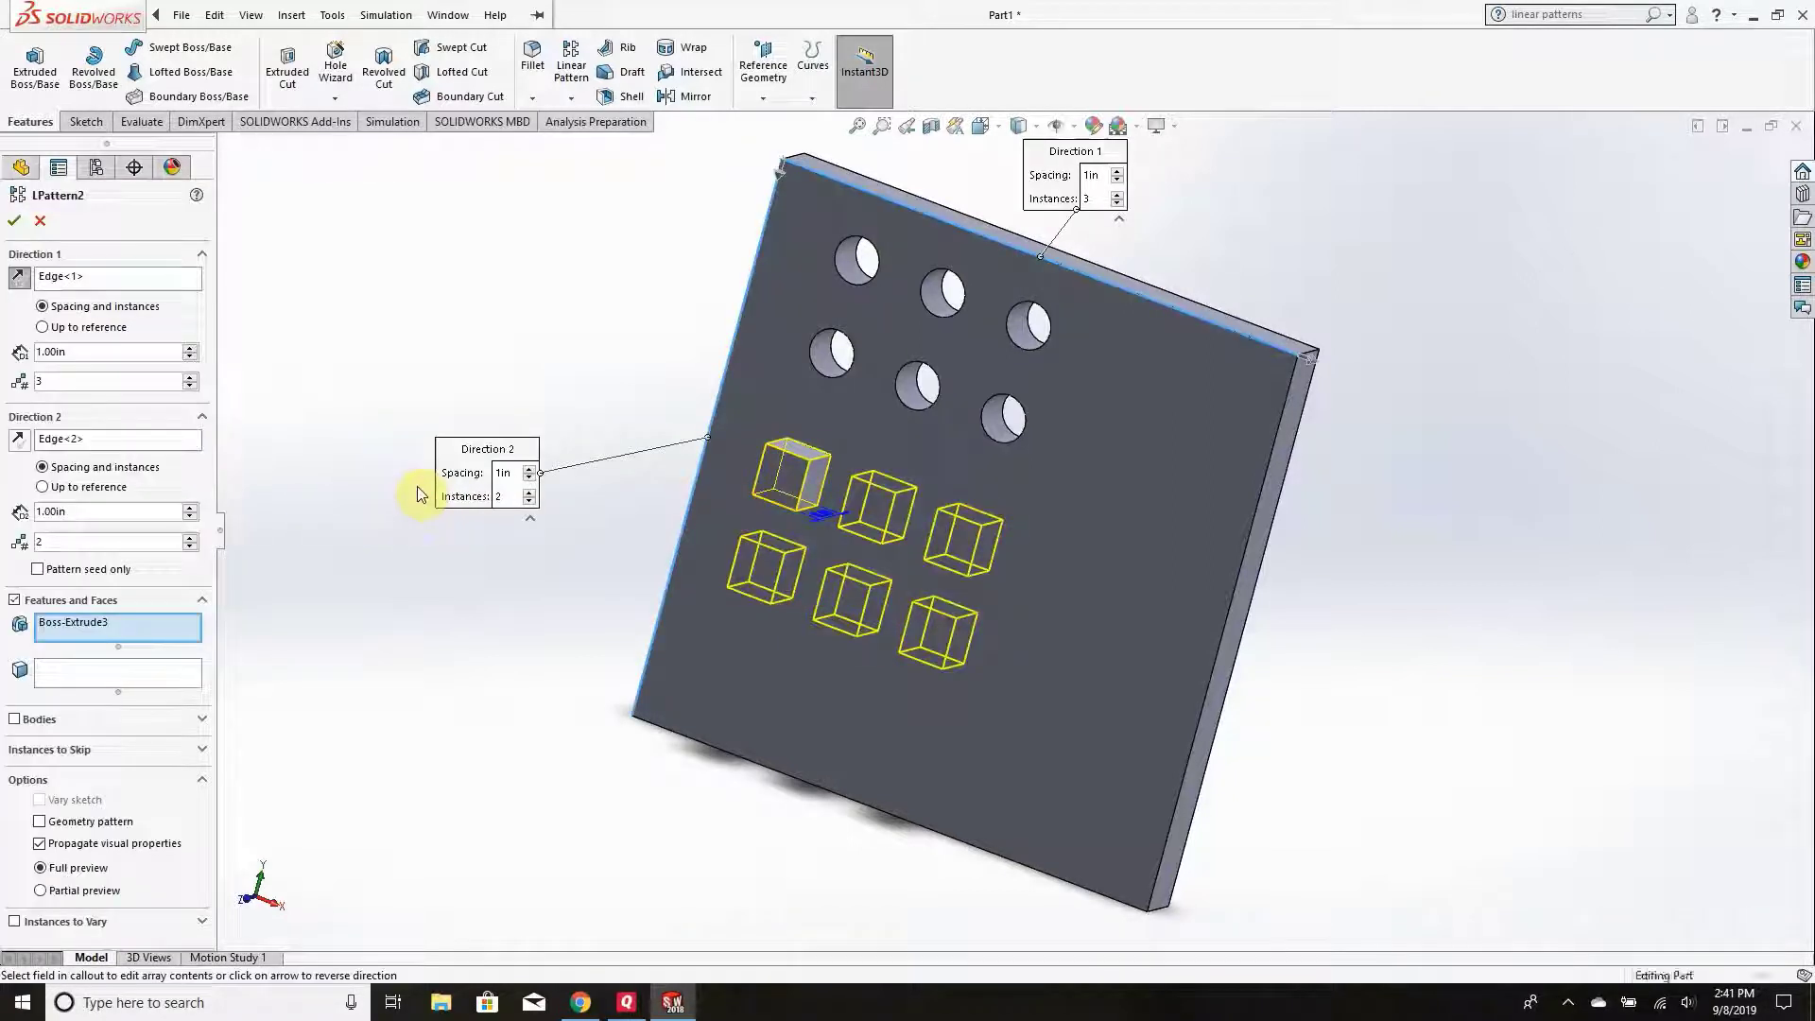
pyautogui.click(201, 752)
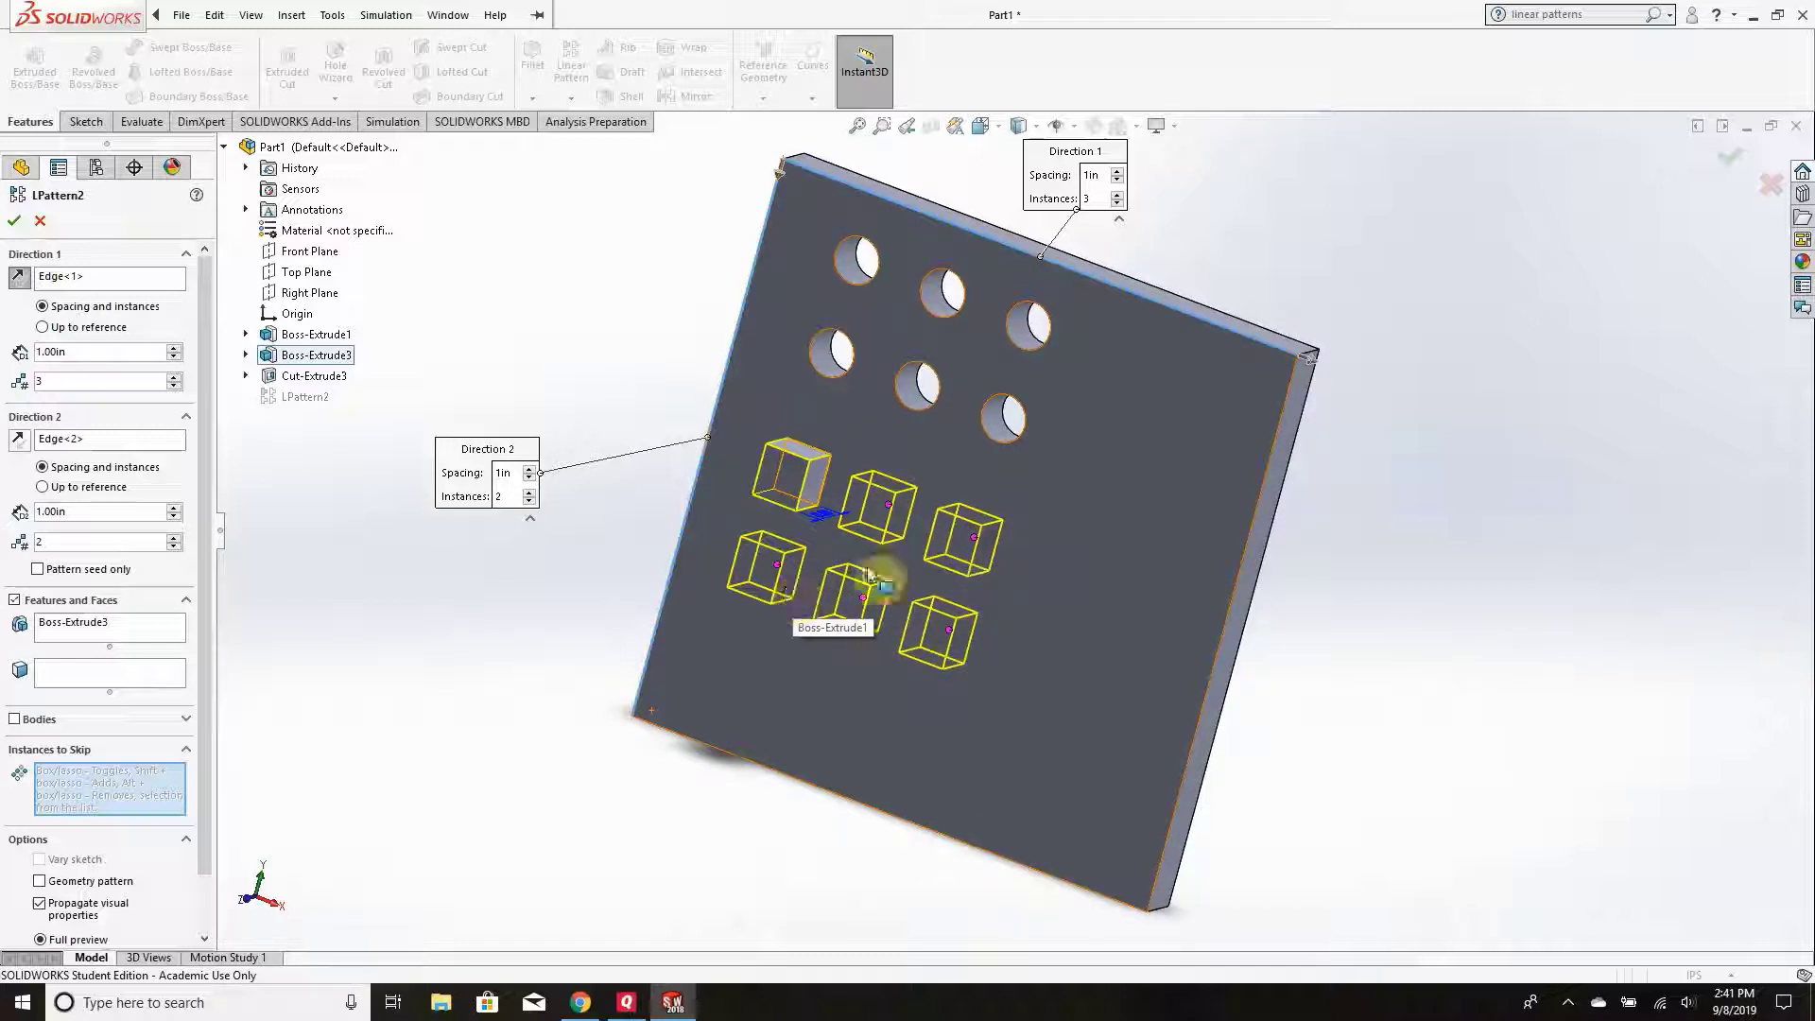
pyautogui.click(888, 505)
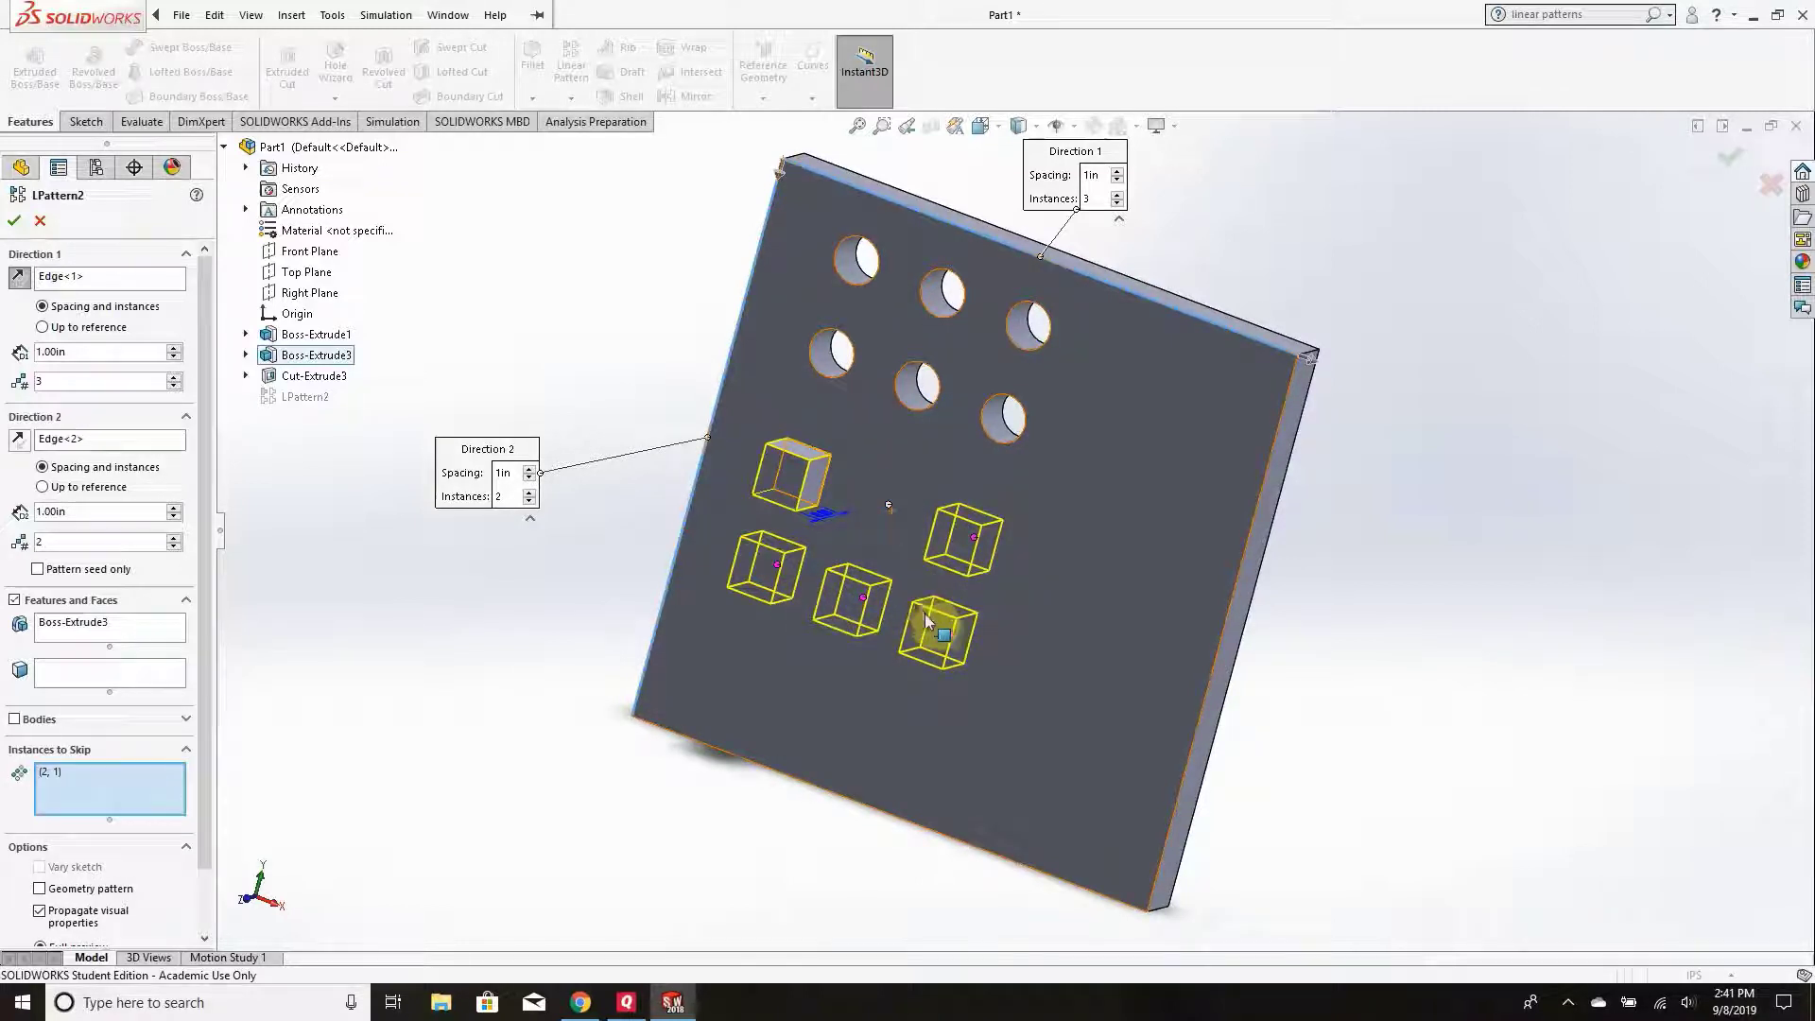
pyautogui.click(948, 641)
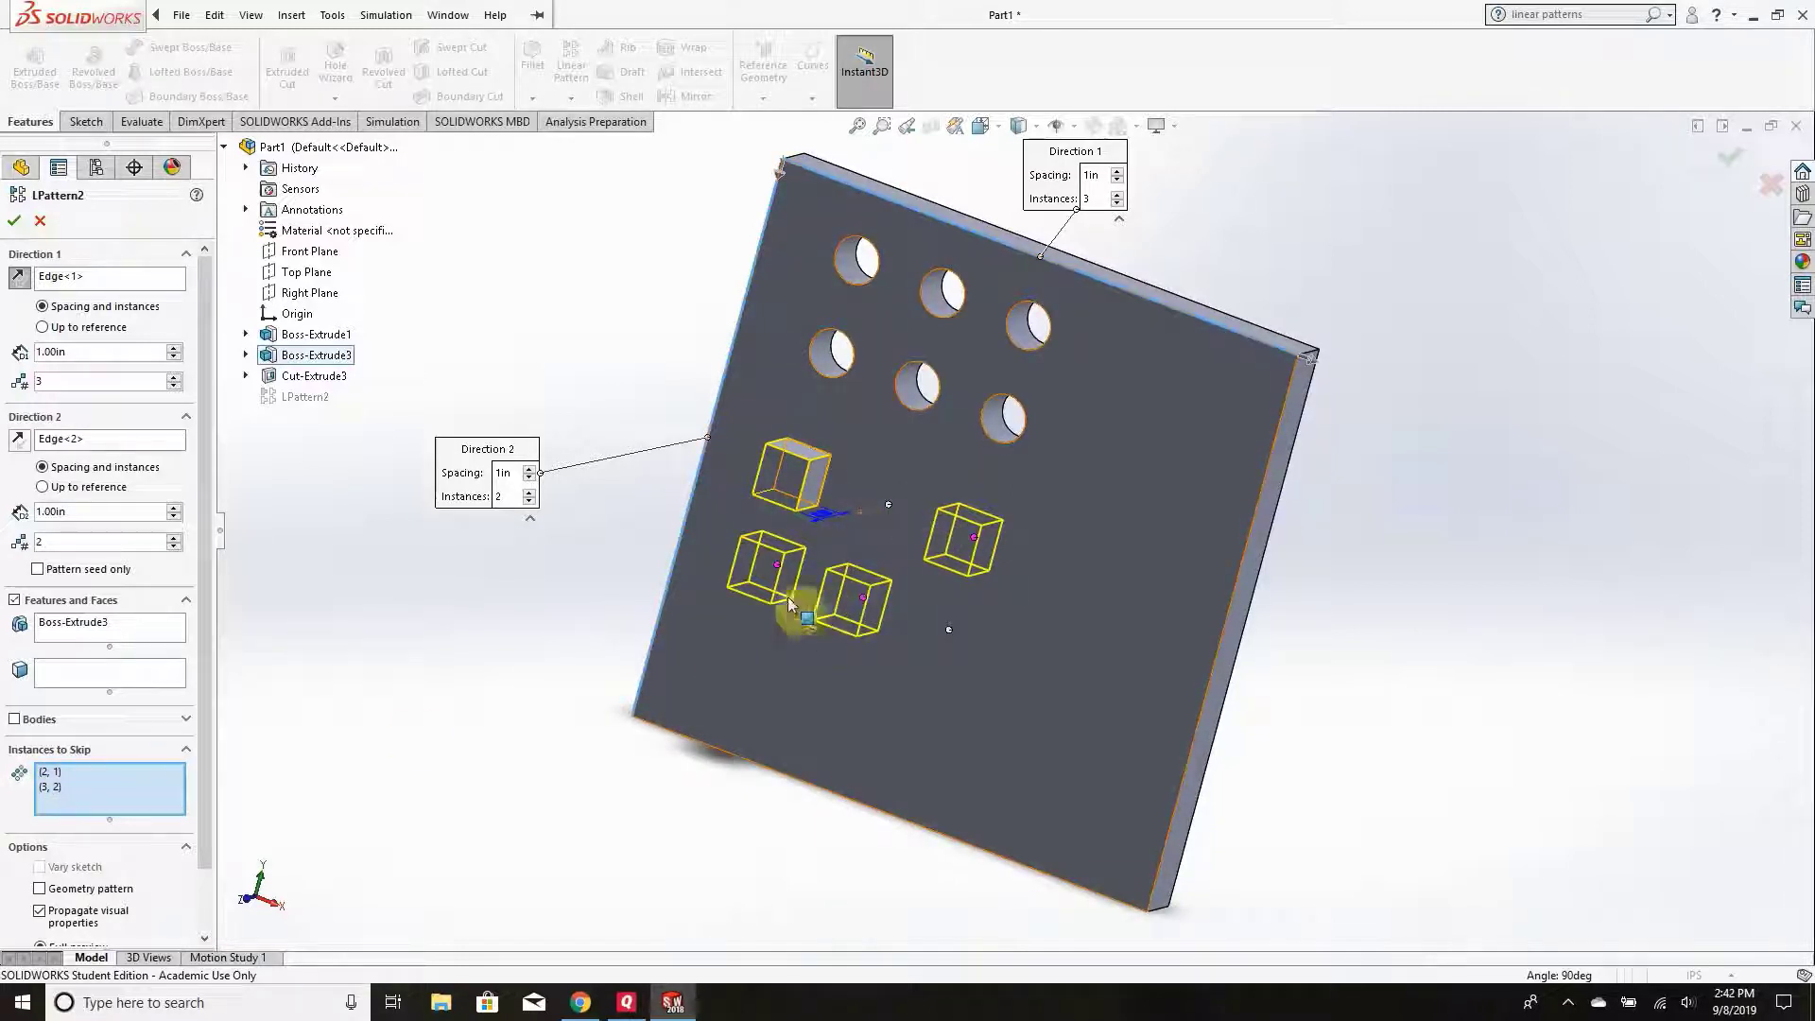
# Restore the skipped cube instance (2, 1), skip it again, and accept the edited pattern.
pyautogui.click(889, 506)
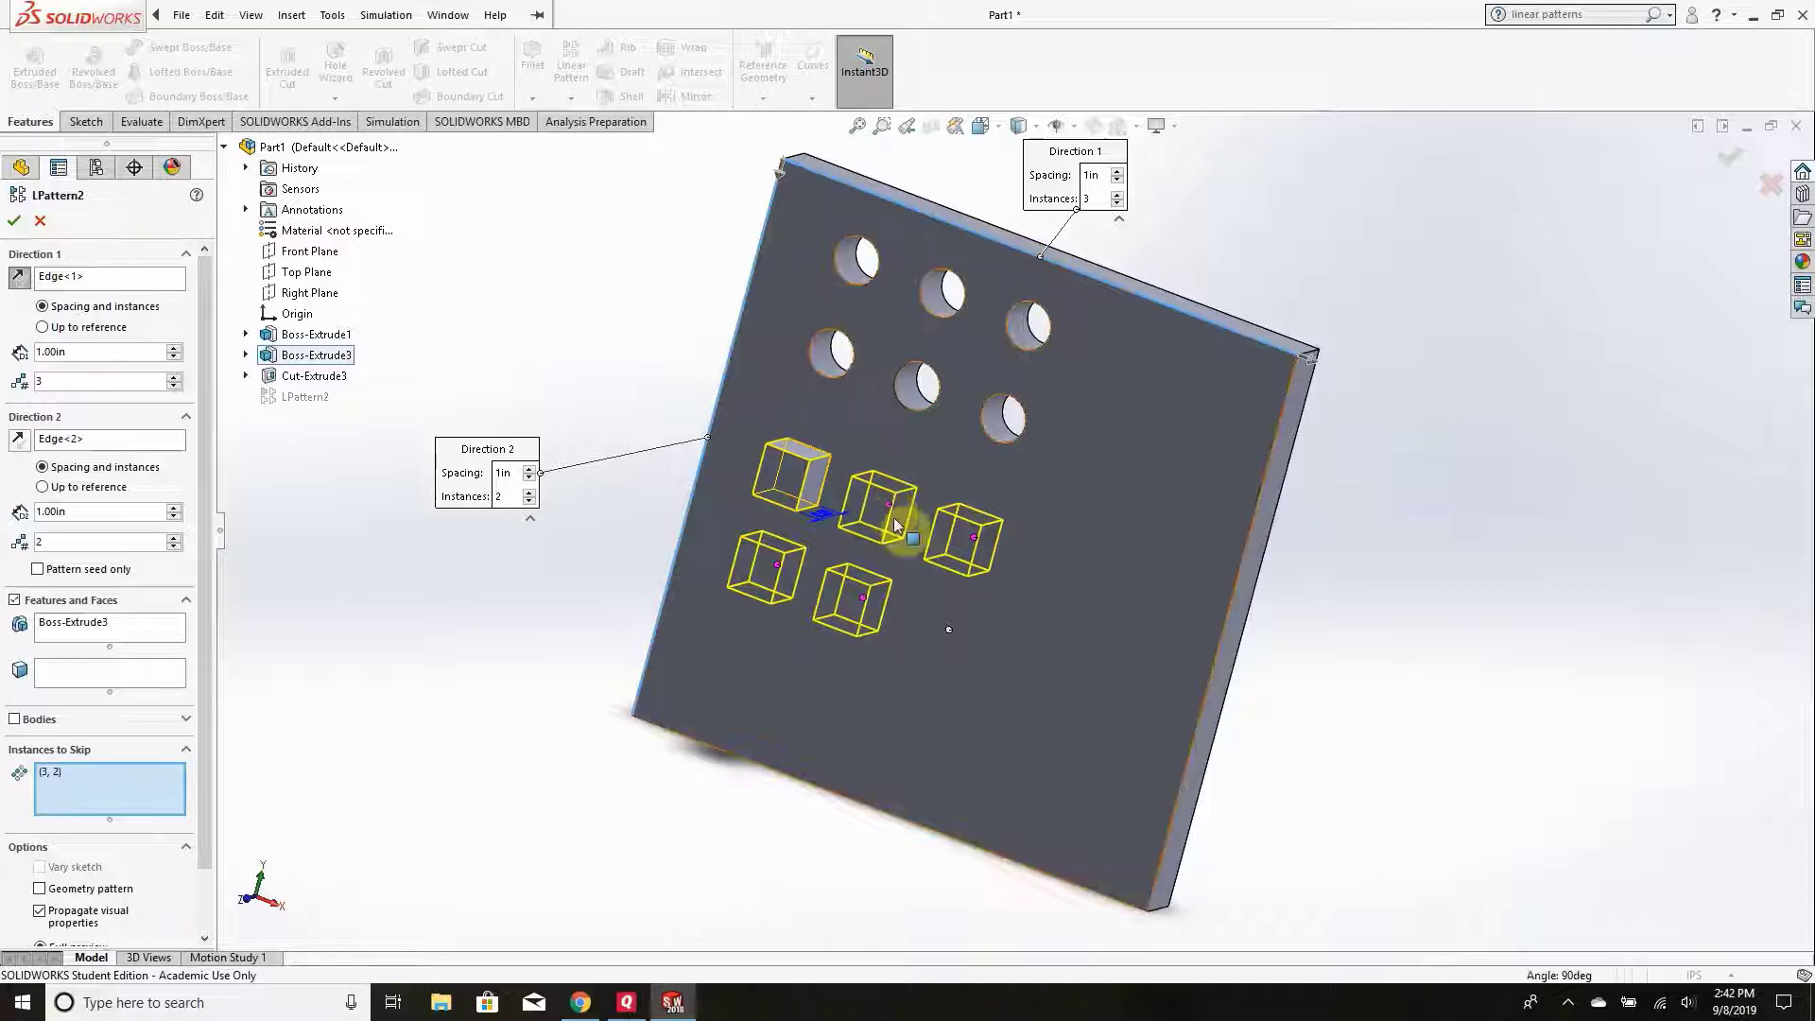
pyautogui.click(893, 518)
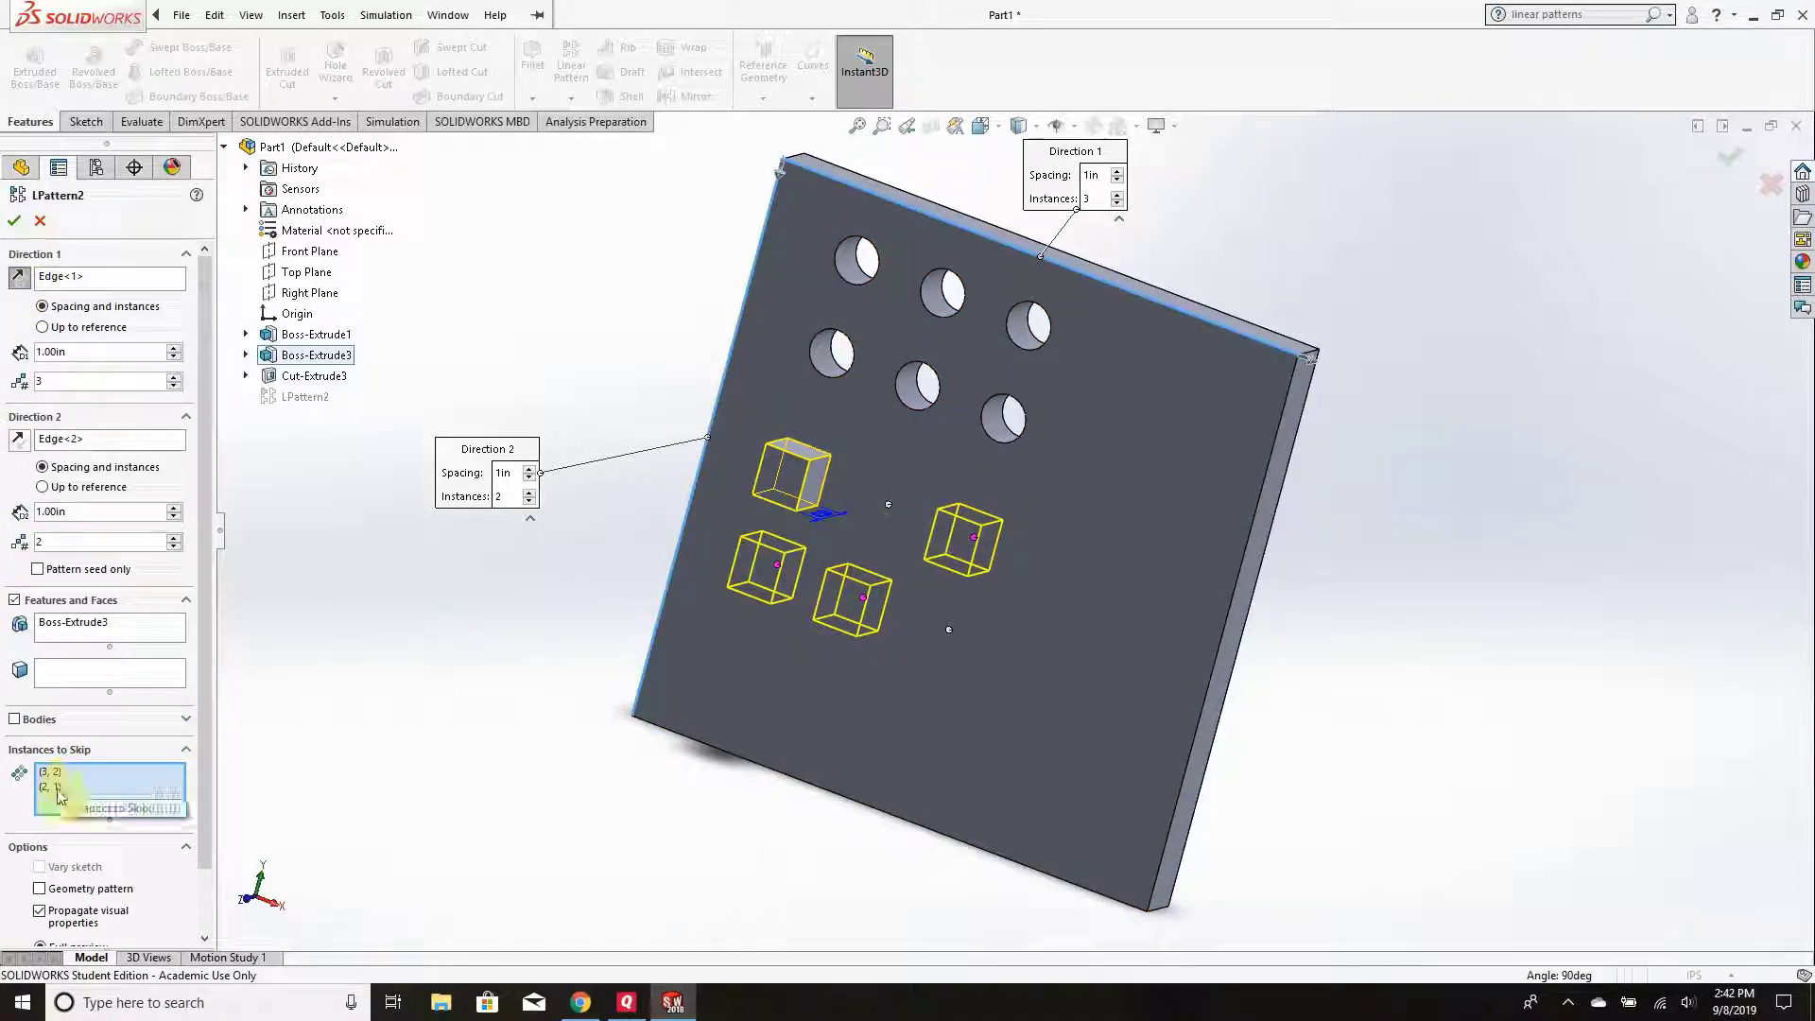
pyautogui.click(15, 223)
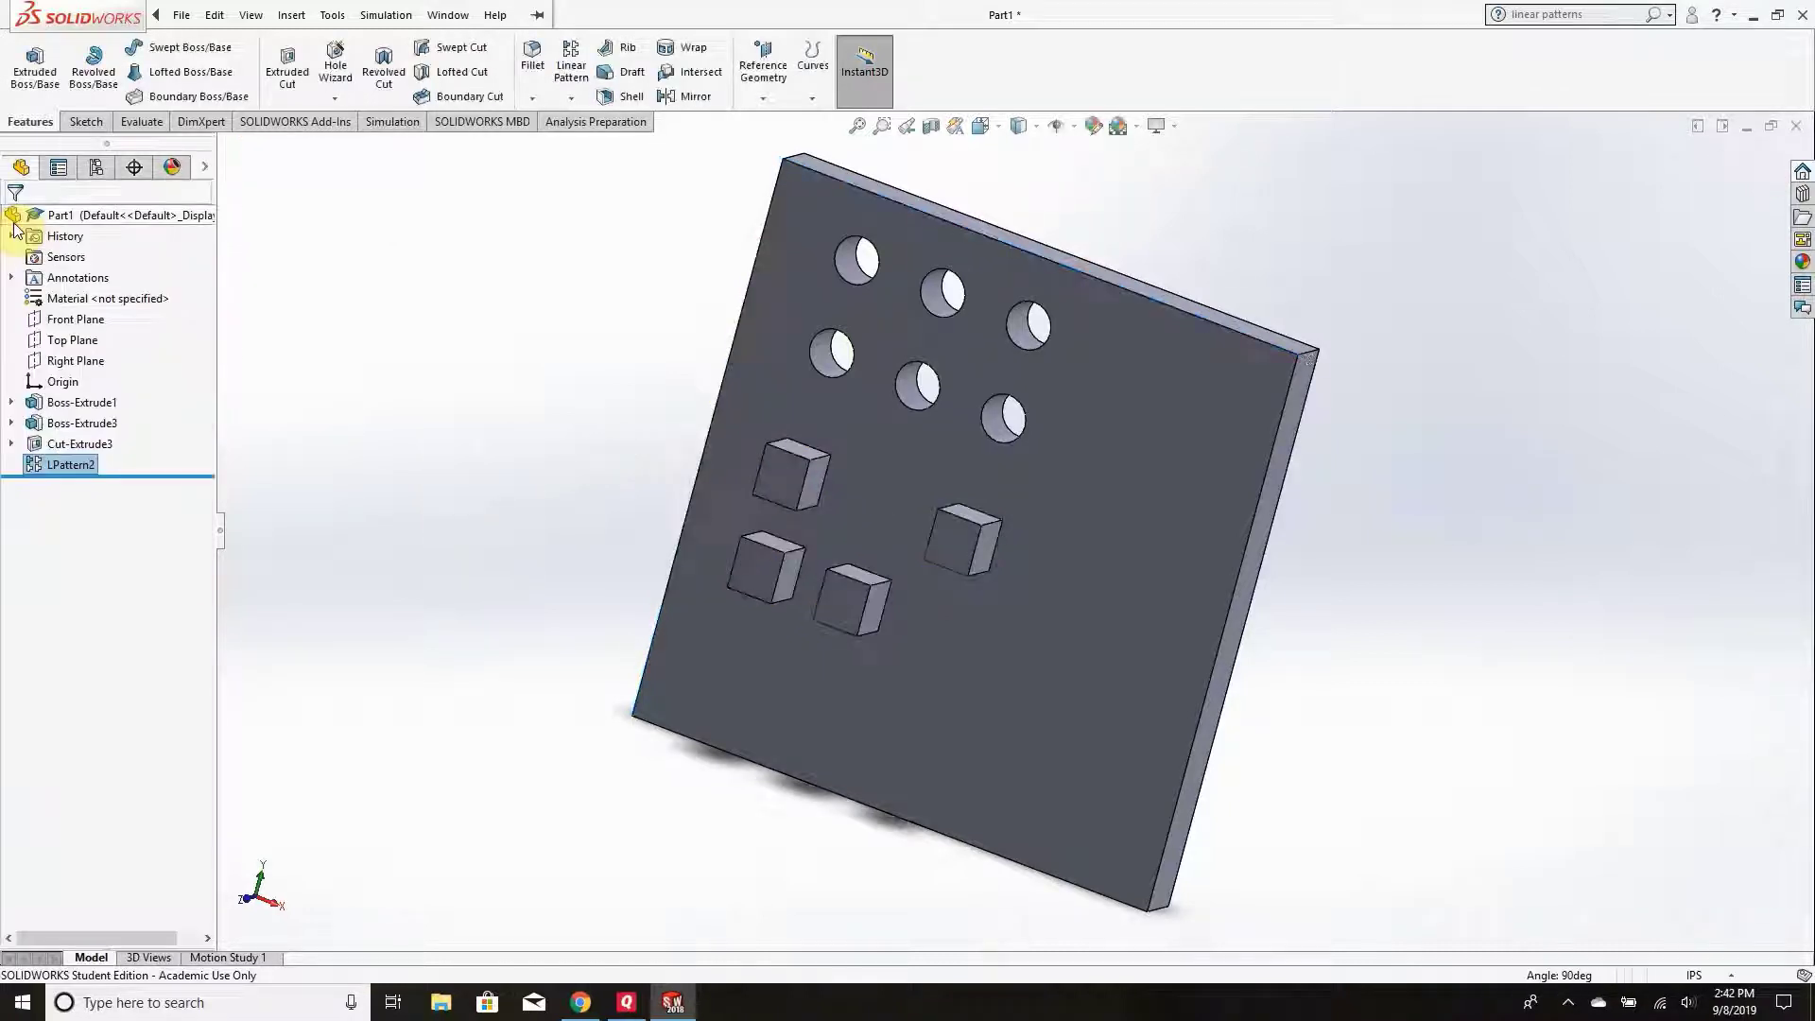
pyautogui.moveTo(888, 705); pyautogui.dragTo(983, 389, button='middle')
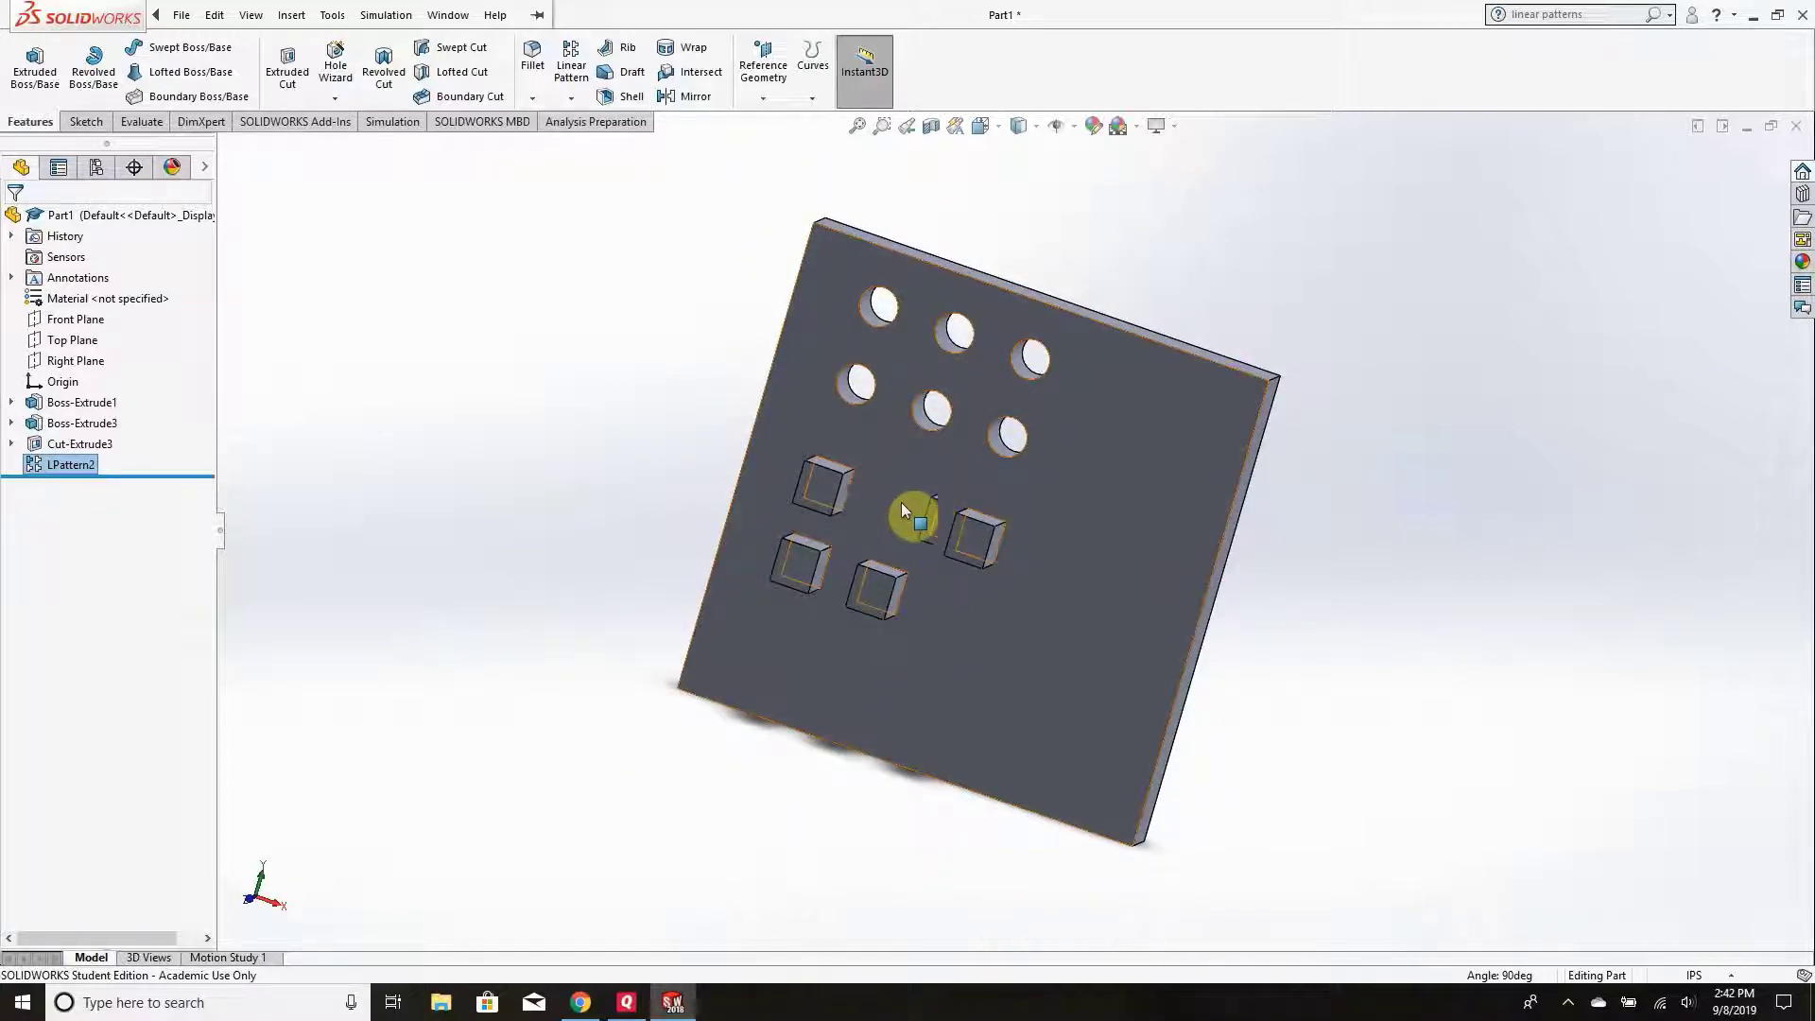
pyautogui.moveTo(578, 547)
pyautogui.mouseDown(button='middle')
pyautogui.moveTo(599, 526)
pyautogui.moveTo(551, 548)
pyautogui.moveTo(561, 530)
pyautogui.mouseUp(button='middle')
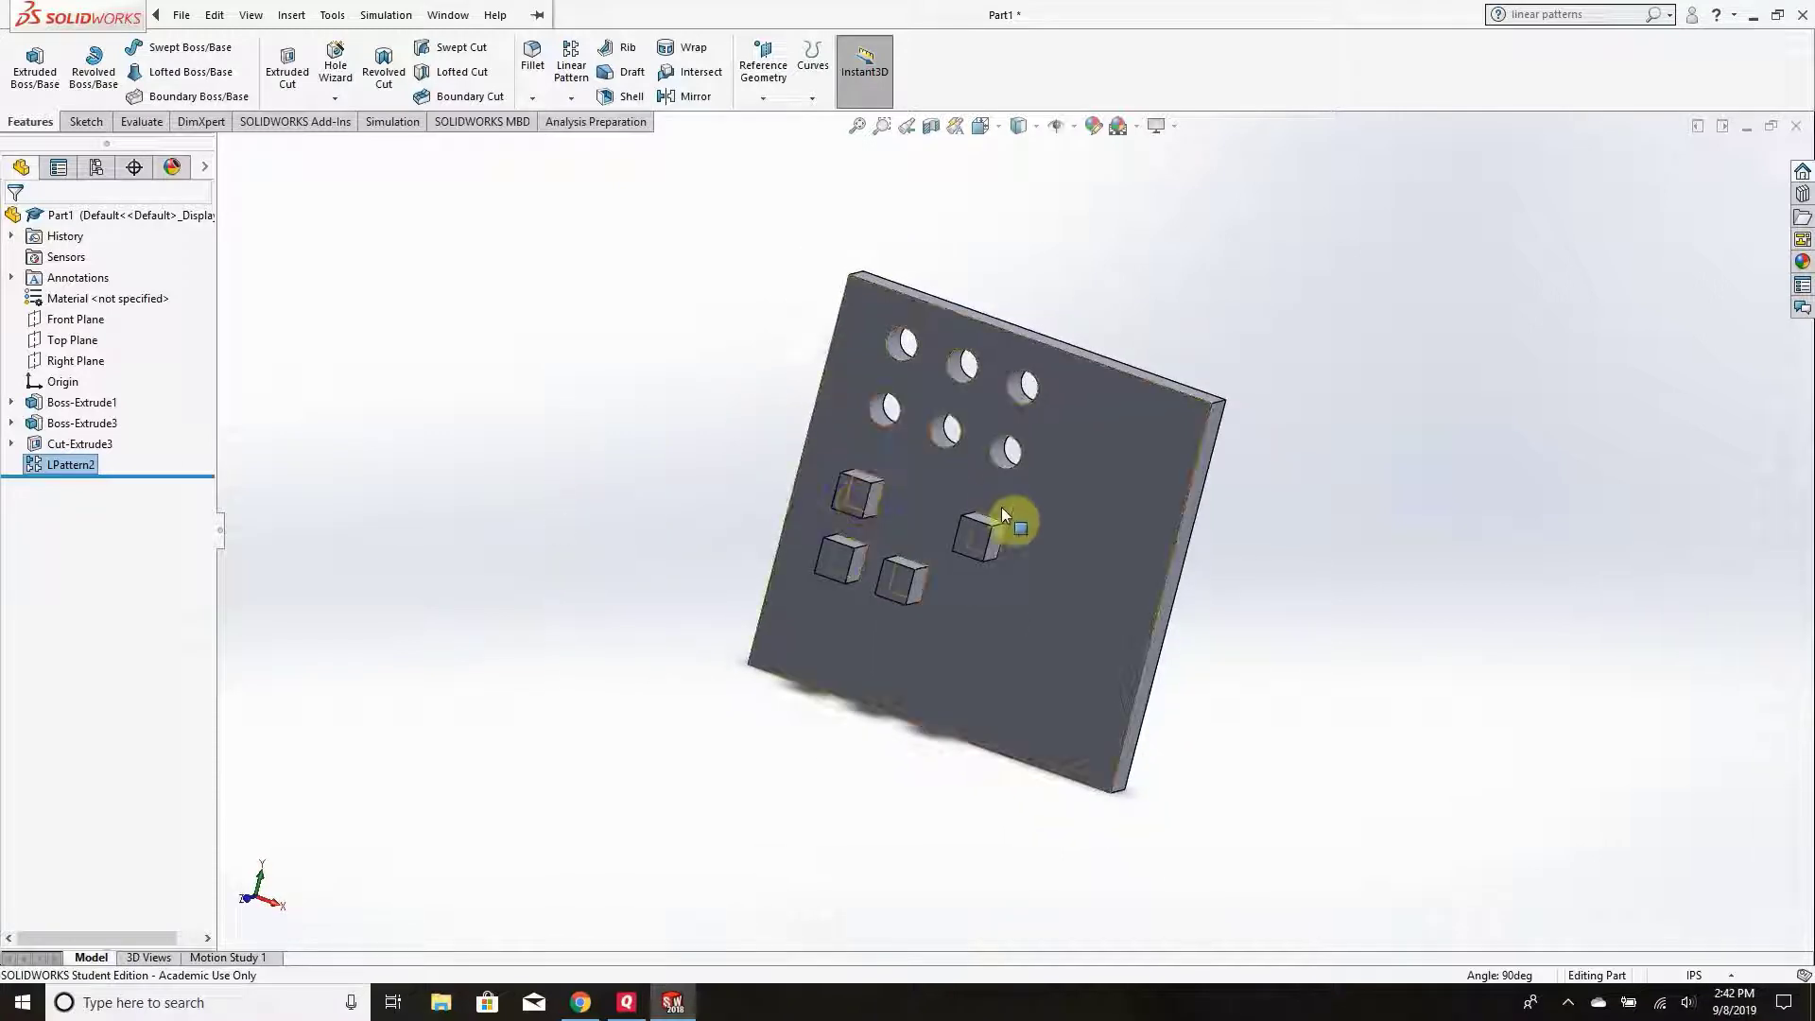
pyautogui.scroll(-2, 1013, 526)
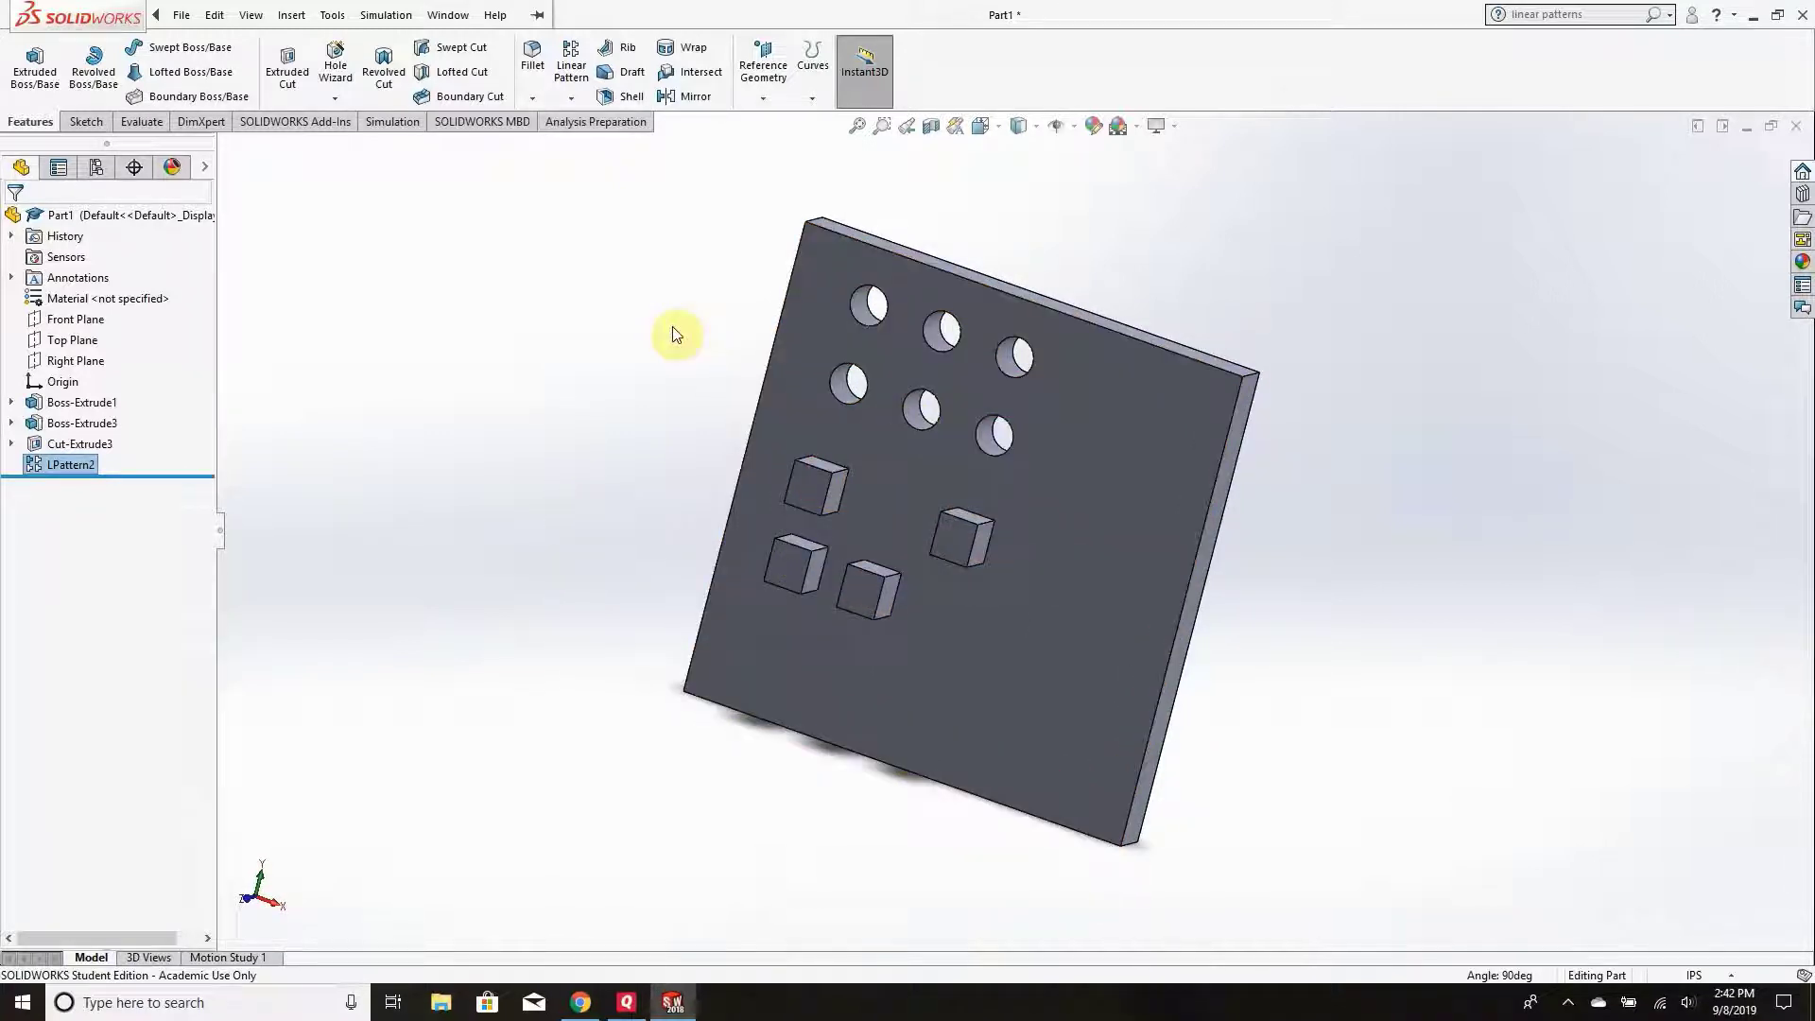